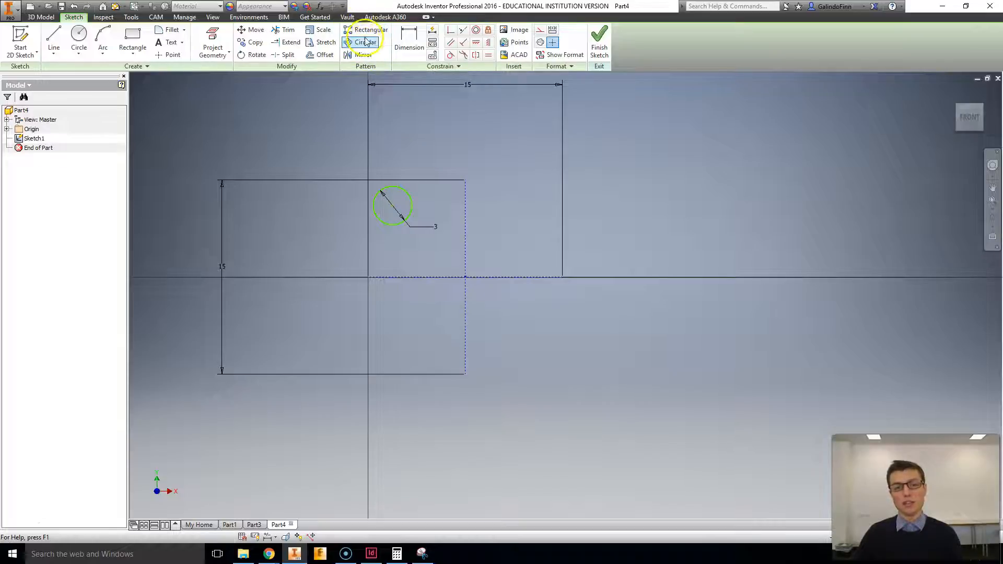
{"action": "left_click", "coordinate": [42, 17]}
{"action": "left_click", "coordinate": [42, 20]}
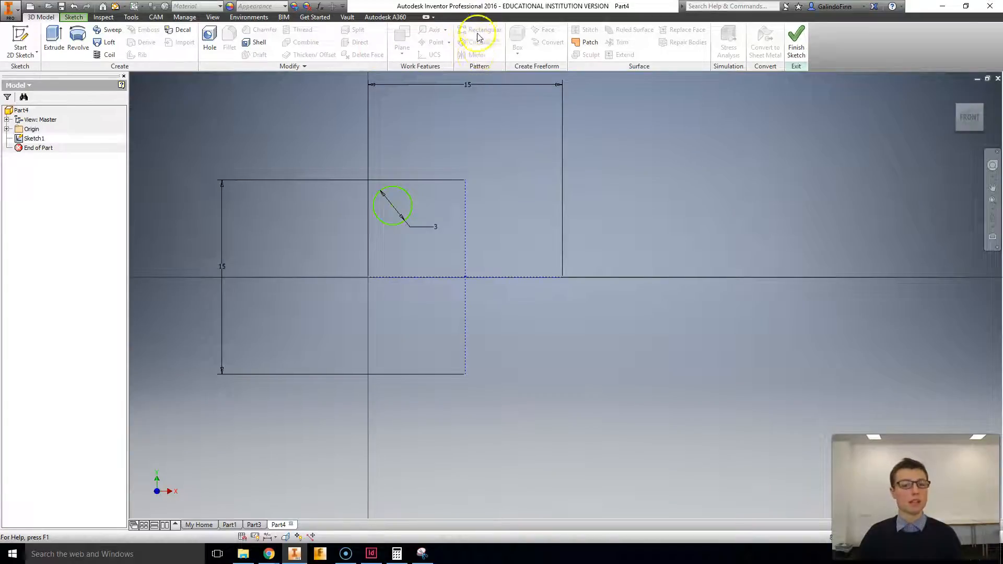
{"action": "left_click", "coordinate": [73, 17]}
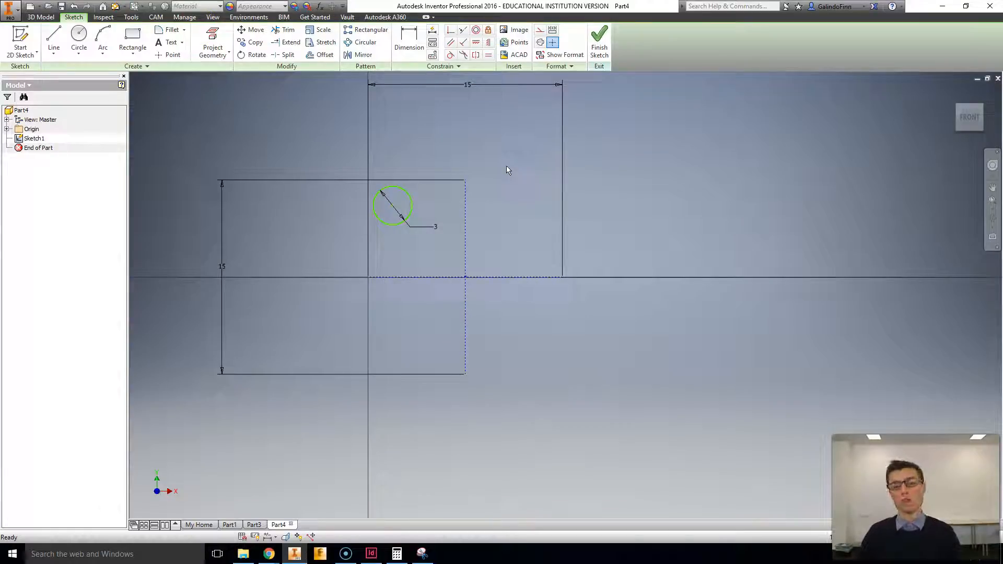
Step: Mirror the 3 mm circle across the square's vertical centreline
{"action": "left_click", "coordinate": [358, 56]}
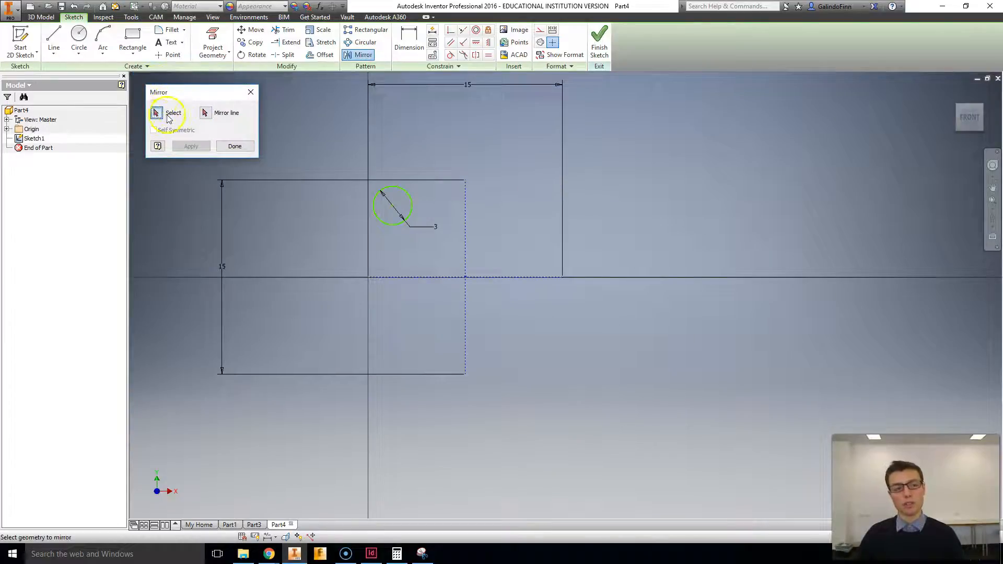
{"action": "left_click", "coordinate": [410, 199]}
{"action": "left_click", "coordinate": [205, 114]}
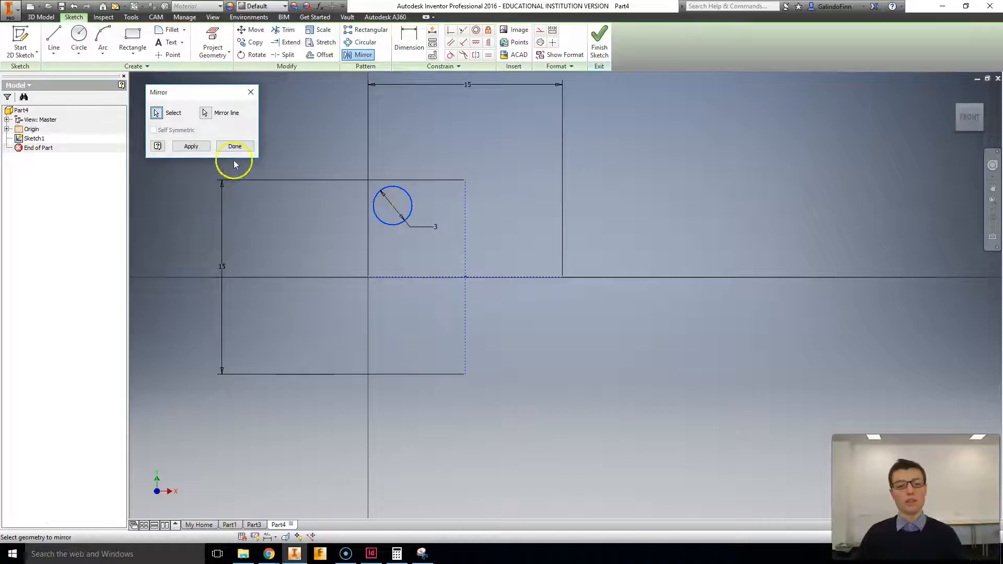
{"action": "left_click", "coordinate": [187, 147]}
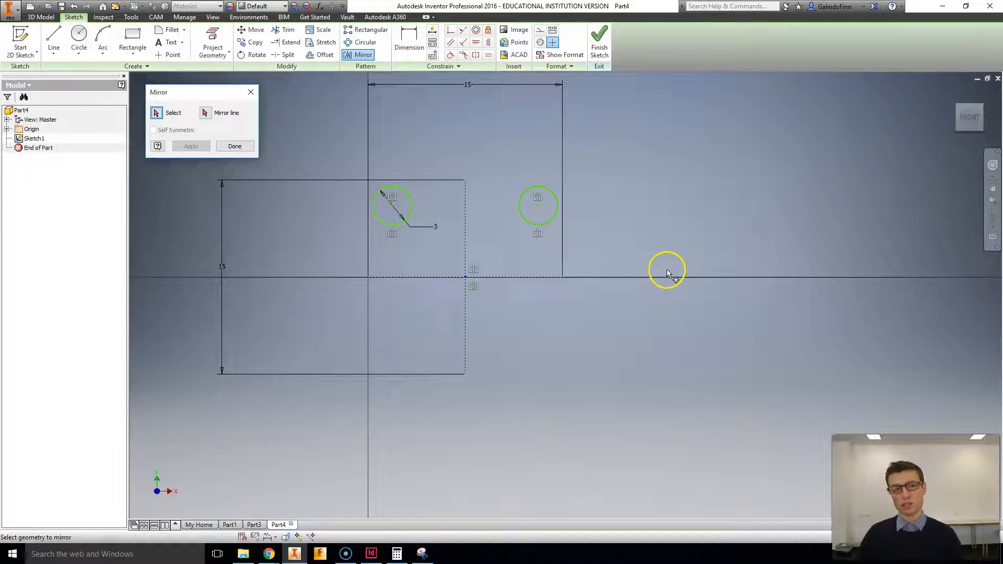
Step: Mirror both upper circles across the square's horizontal centreline and finish the Mirror command
{"action": "left_click", "coordinate": [411, 206]}
{"action": "left_click", "coordinate": [527, 222]}
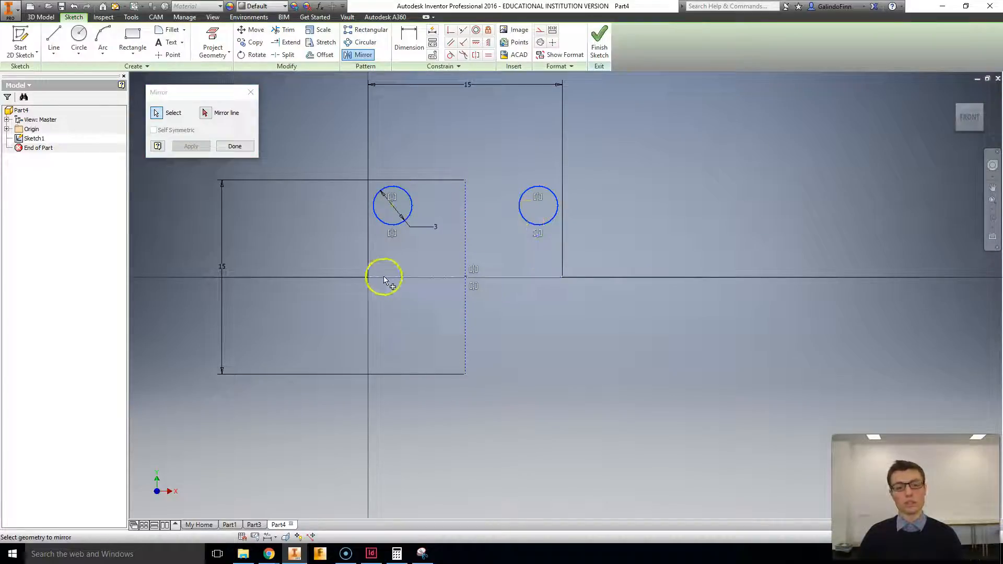
{"action": "left_click", "coordinate": [205, 113]}
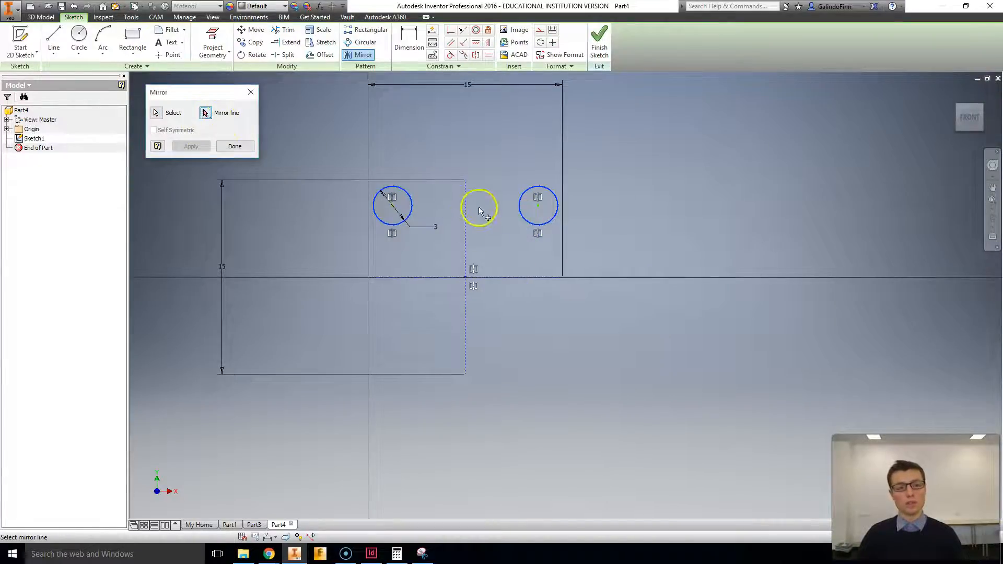
{"action": "left_click", "coordinate": [439, 277]}
{"action": "left_click", "coordinate": [191, 145]}
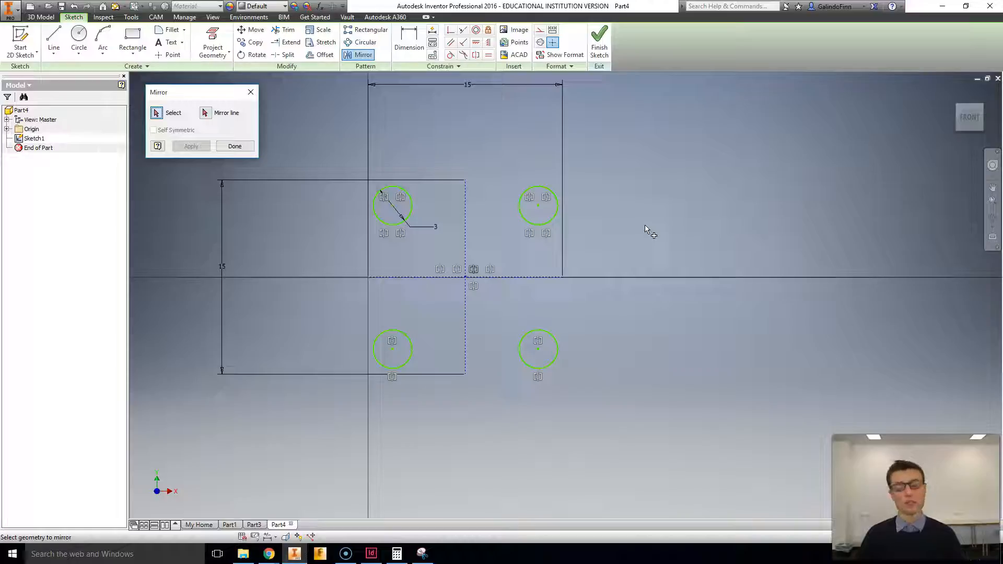
{"action": "left_click", "coordinate": [234, 146]}
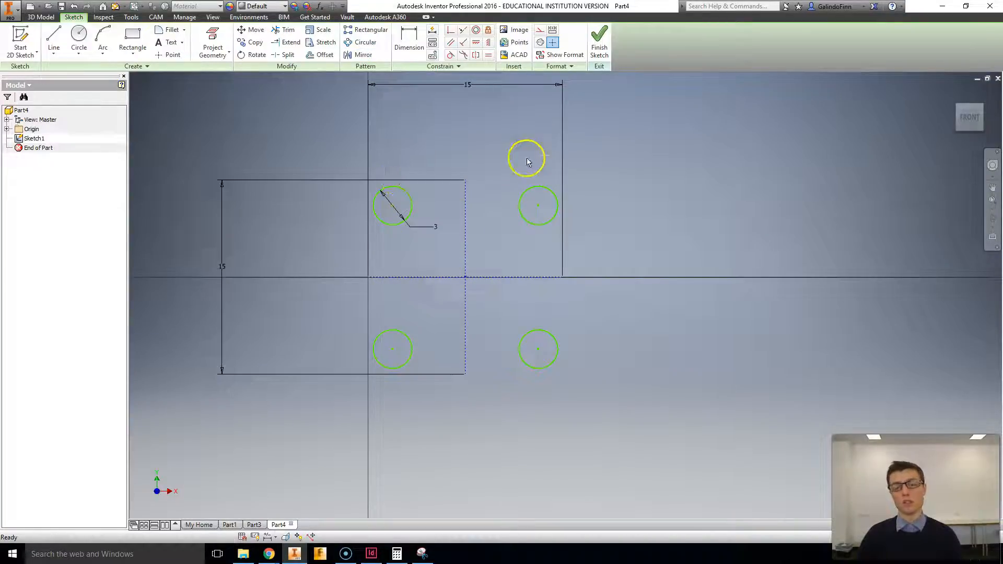
Step: In Part3, select the outline of the rounded 5 mm square, including its corner arcs, for a rectangular sketch pattern
{"action": "left_click", "coordinate": [256, 526]}
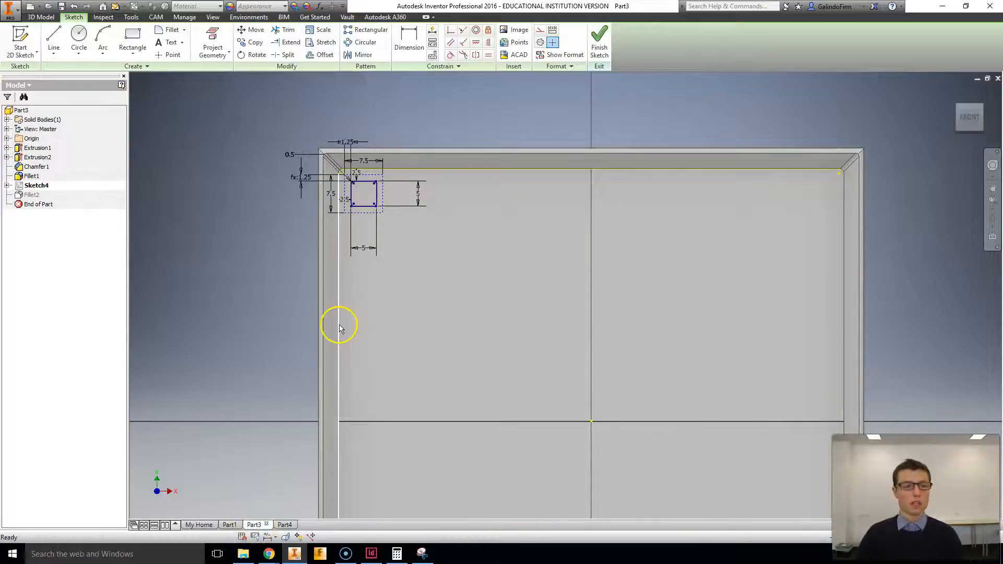
{"action": "scroll", "coordinate": [389, 202], "scroll_direction": "down", "scroll_amount": 3}
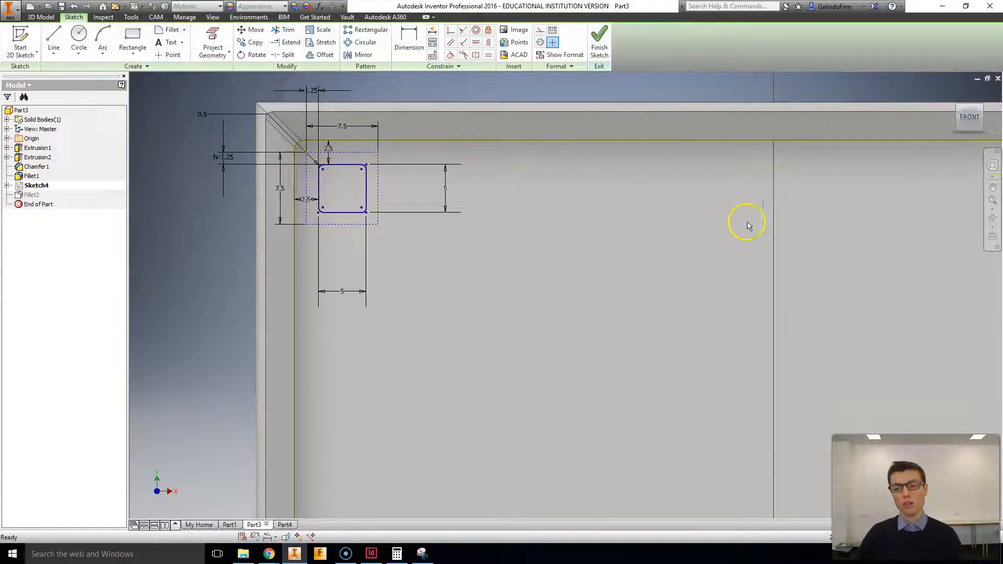
{"action": "scroll", "coordinate": [747, 224], "scroll_direction": "up", "scroll_amount": 4}
{"action": "middle_click_drag", "start_coordinate": [736, 260], "coordinate": [571, 194]}
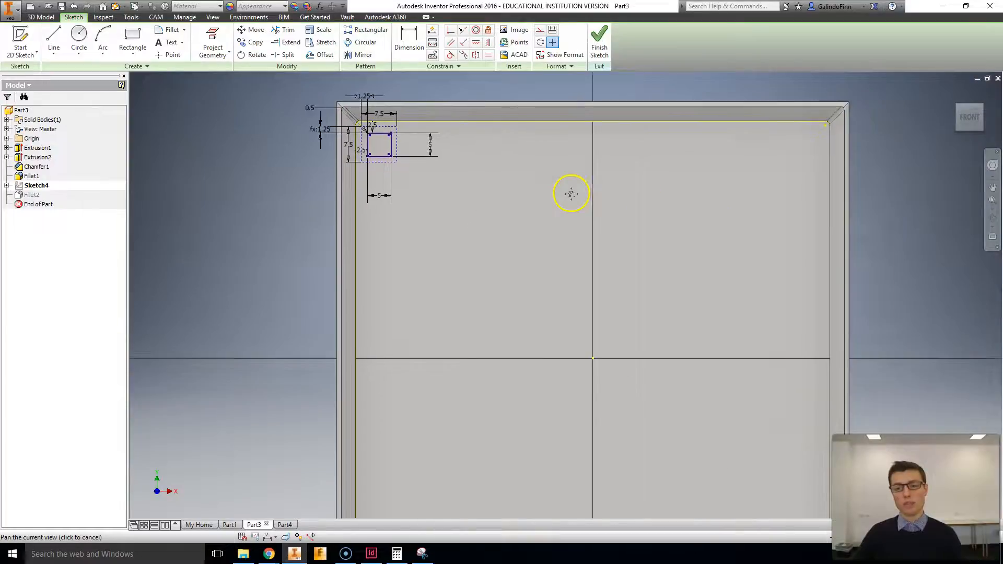
{"action": "left_click", "coordinate": [360, 35]}
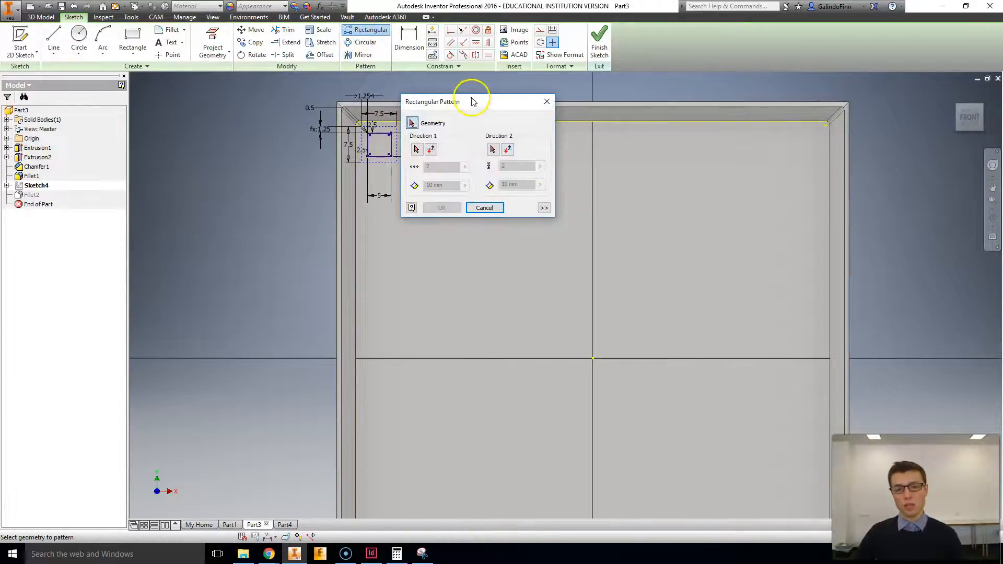
{"action": "left_click_drag", "start_coordinate": [453, 102], "coordinate": [489, 197]}
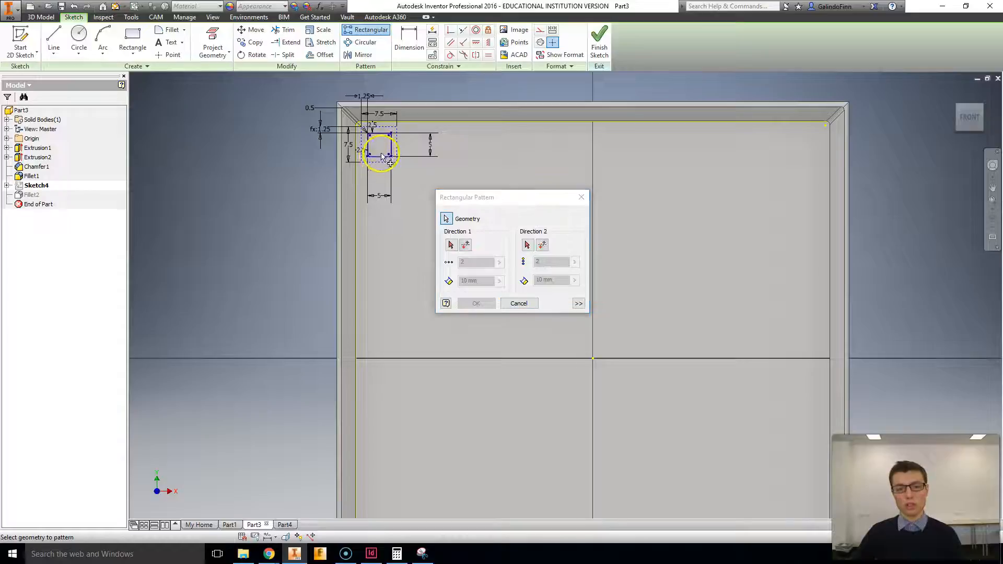
{"action": "scroll", "coordinate": [382, 157], "scroll_direction": "down", "scroll_amount": 5}
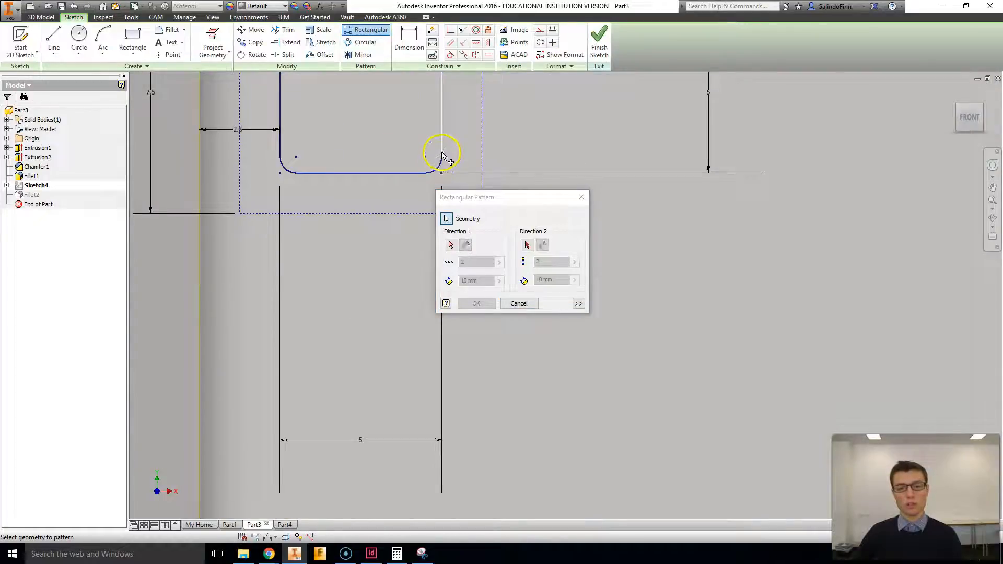
{"action": "left_click", "coordinate": [280, 153]}
{"action": "middle_click_drag", "start_coordinate": [324, 125], "coordinate": [325, 263]}
{"action": "left_click", "coordinate": [283, 156]}
{"action": "left_click", "coordinate": [320, 150]}
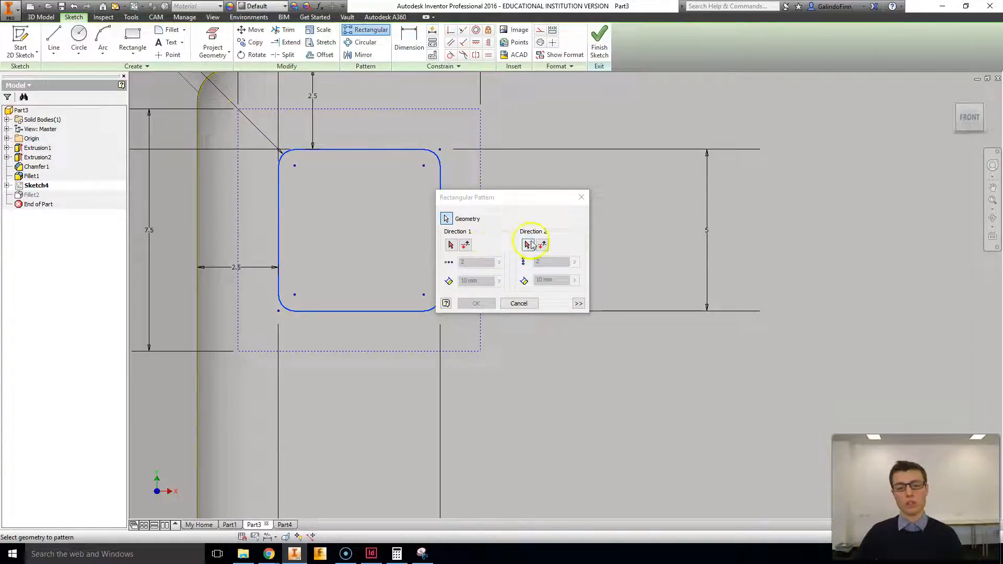
Step: Try a rectangular pattern of the rounded square along the horizontal construction line, with 10 instances spaced 7.5 mm apart across the plate
{"action": "left_click", "coordinate": [450, 246]}
{"action": "scroll", "coordinate": [426, 291], "scroll_direction": "down", "scroll_amount": 2}
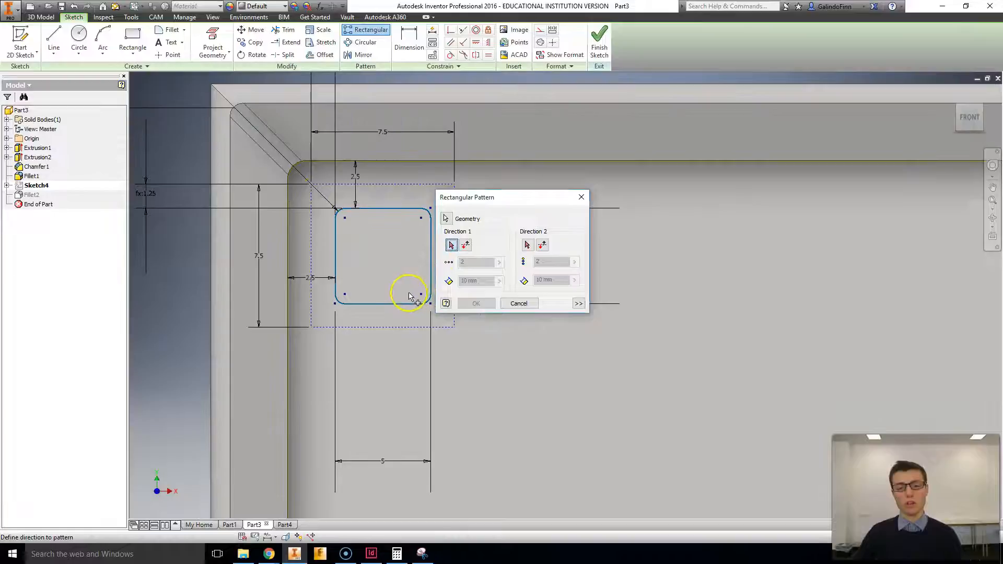
{"action": "middle_click_drag", "start_coordinate": [409, 293], "coordinate": [274, 236]}
{"action": "left_click", "coordinate": [262, 271]}
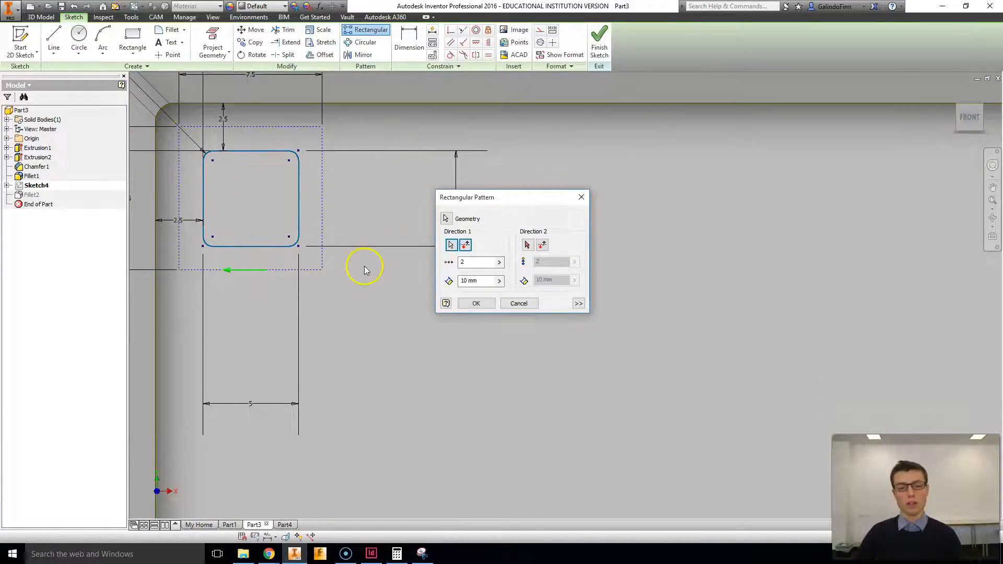
{"action": "scroll", "coordinate": [363, 270], "scroll_direction": "down", "scroll_amount": 3}
{"action": "left_click", "coordinate": [465, 245]}
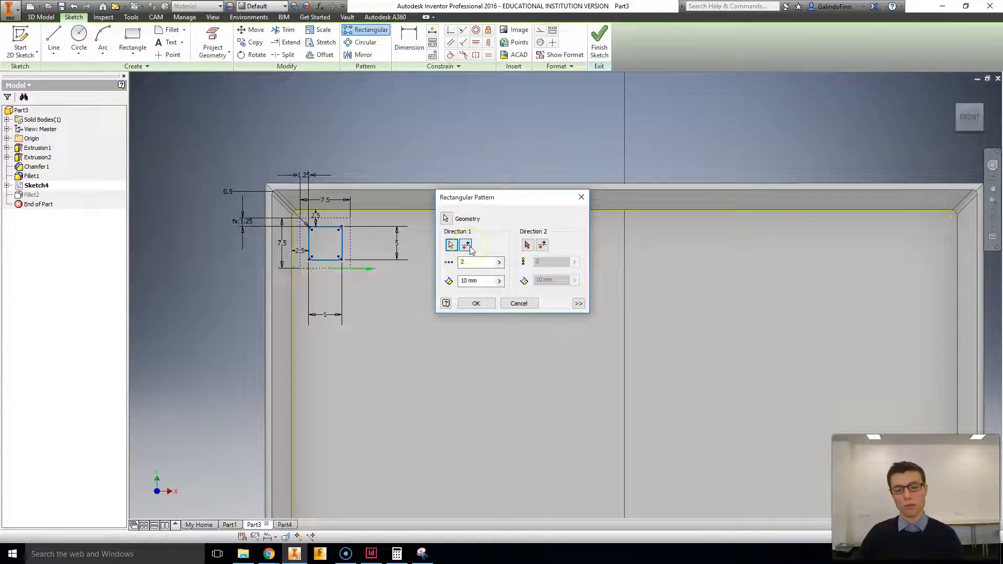
{"action": "key", "text": "Tab"}
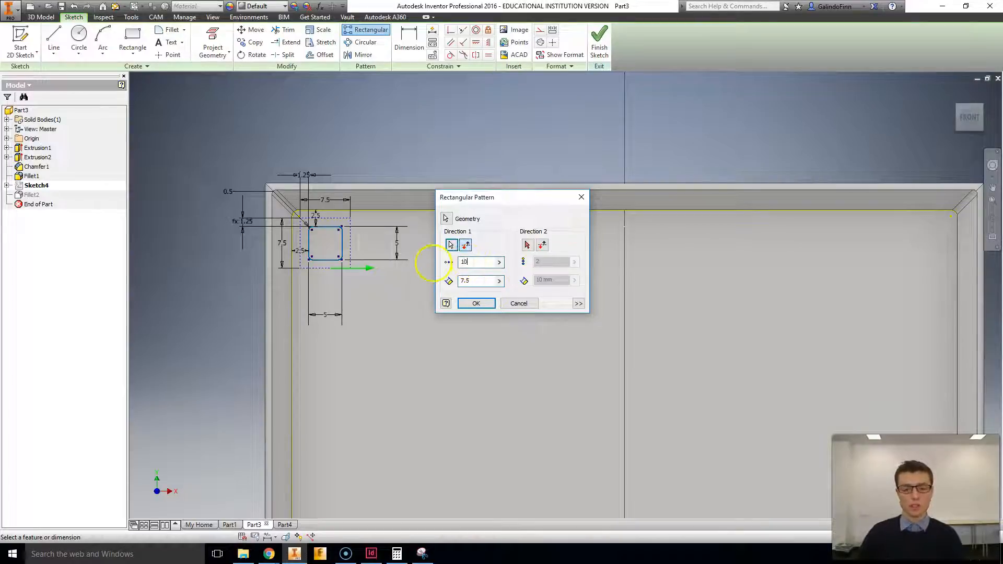
{"action": "left_click_drag", "start_coordinate": [465, 207], "coordinate": [432, 333]}
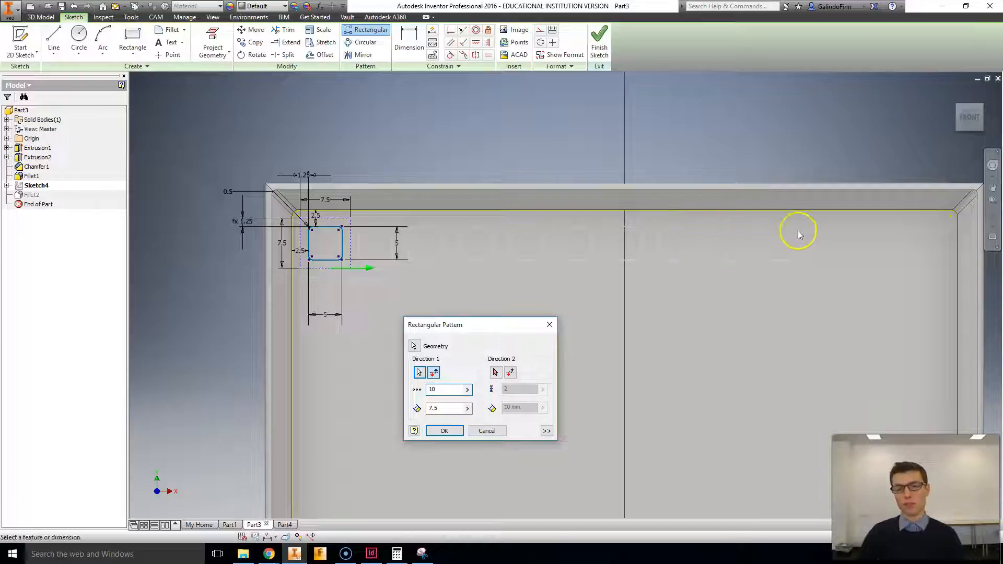
{"action": "left_click", "coordinate": [496, 431]}
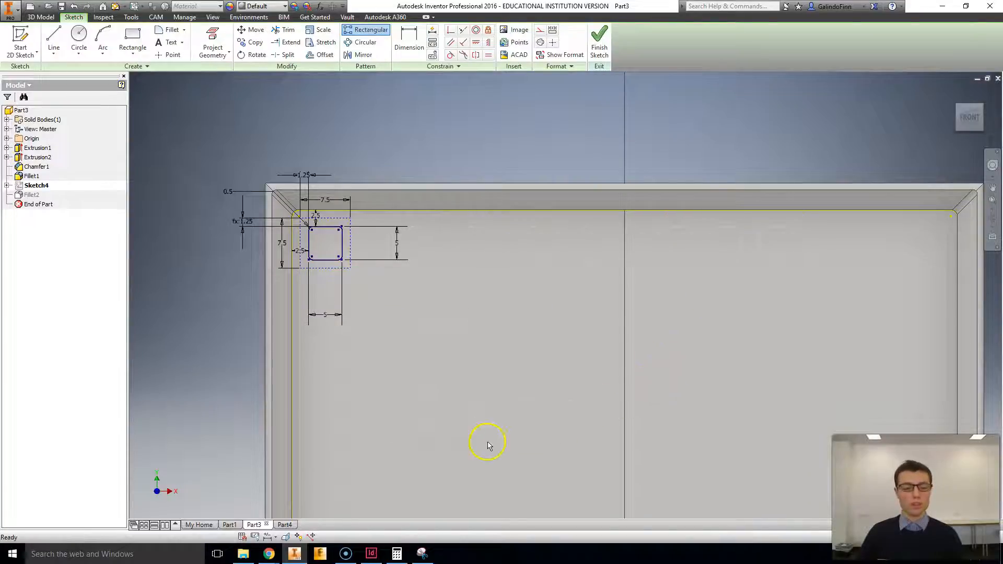
Step: In Part1's Sketch3, draw a triangle from the top of the small circle to the inner ring, about 12.7 mm per side and 7.8 mm across
{"action": "left_click", "coordinate": [229, 525]}
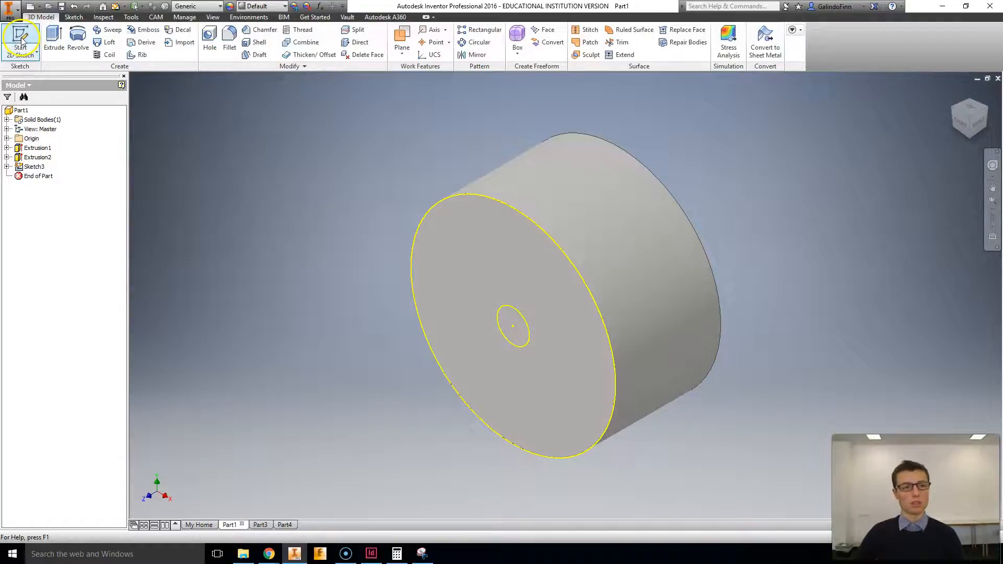
{"action": "double_click", "coordinate": [24, 166]}
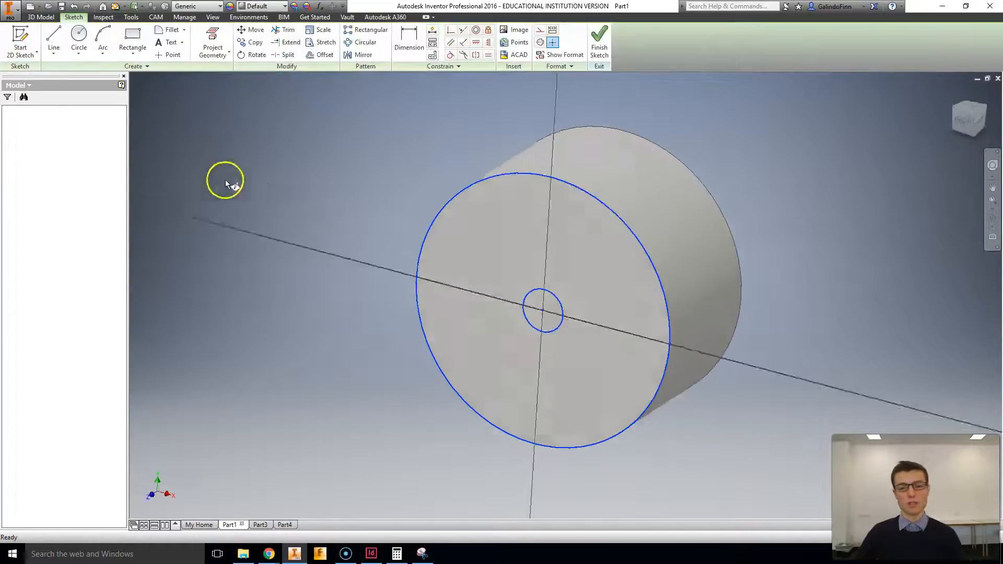
{"action": "left_click", "coordinate": [54, 37]}
{"action": "left_click", "coordinate": [530, 270]}
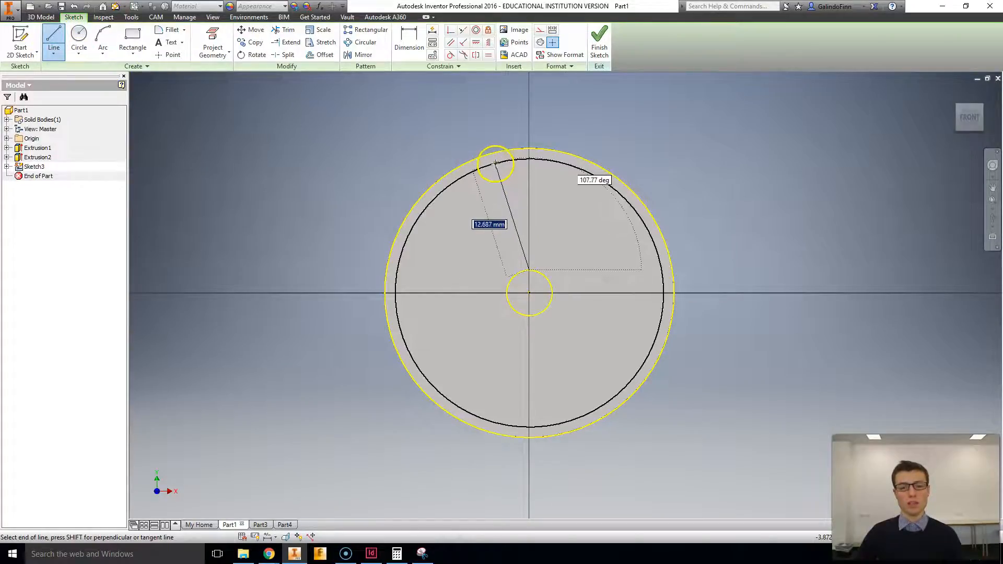
{"action": "double_click", "coordinate": [495, 164]}
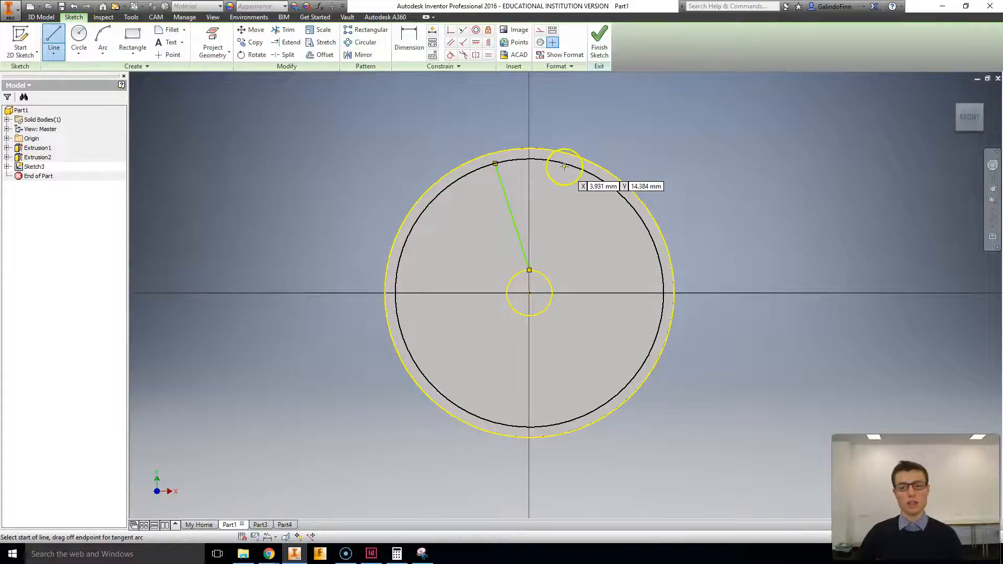
{"action": "left_click", "coordinate": [495, 164]}
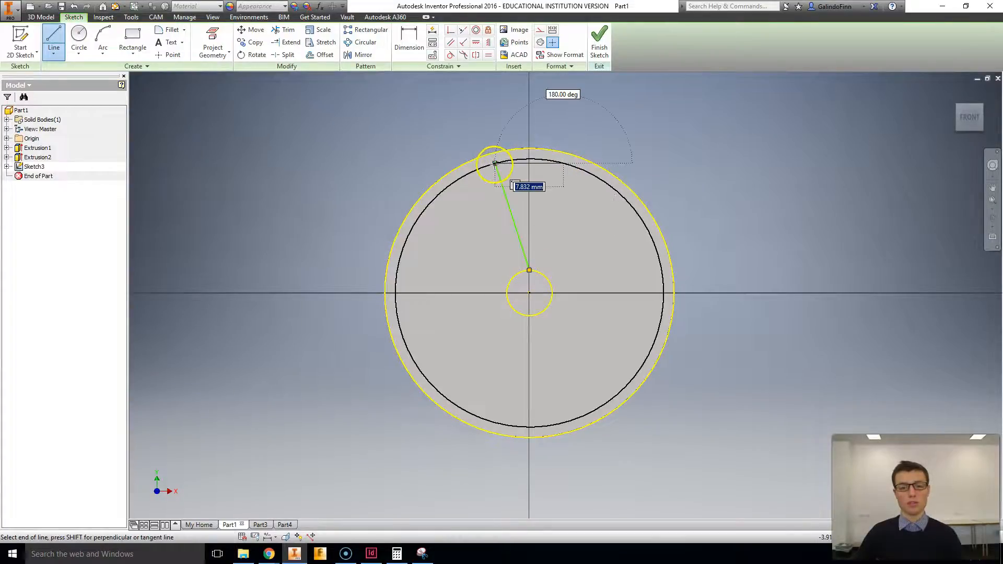
{"action": "left_click", "coordinate": [564, 164]}
{"action": "left_click", "coordinate": [529, 270]}
Step: Dimension the angle between the triangle's two long sides at 30 degrees
{"action": "right_click", "coordinate": [310, 158]}
{"action": "left_click", "coordinate": [302, 173]}
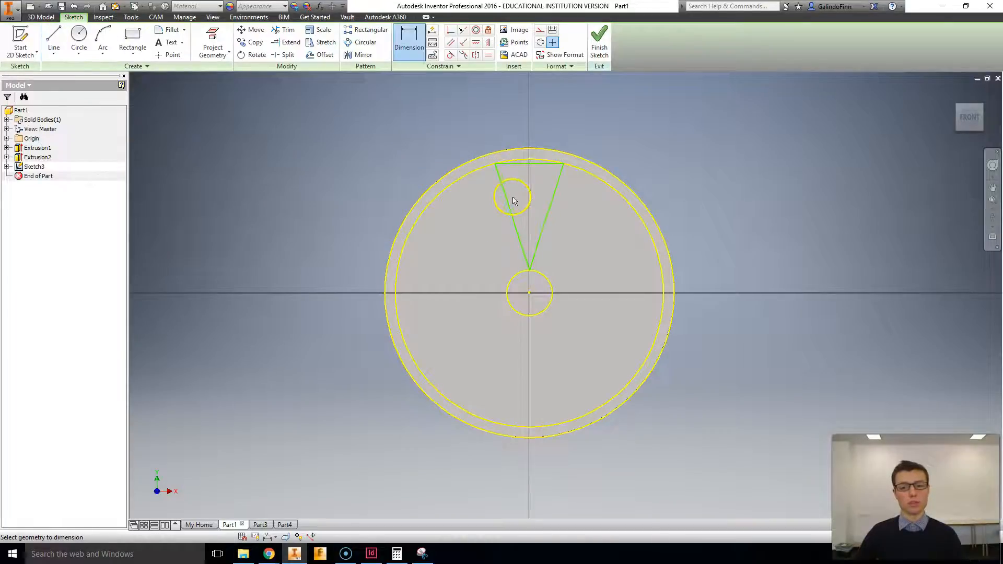
{"action": "left_click", "coordinate": [507, 200]}
{"action": "left_click", "coordinate": [547, 215]}
{"action": "left_click", "coordinate": [528, 207]}
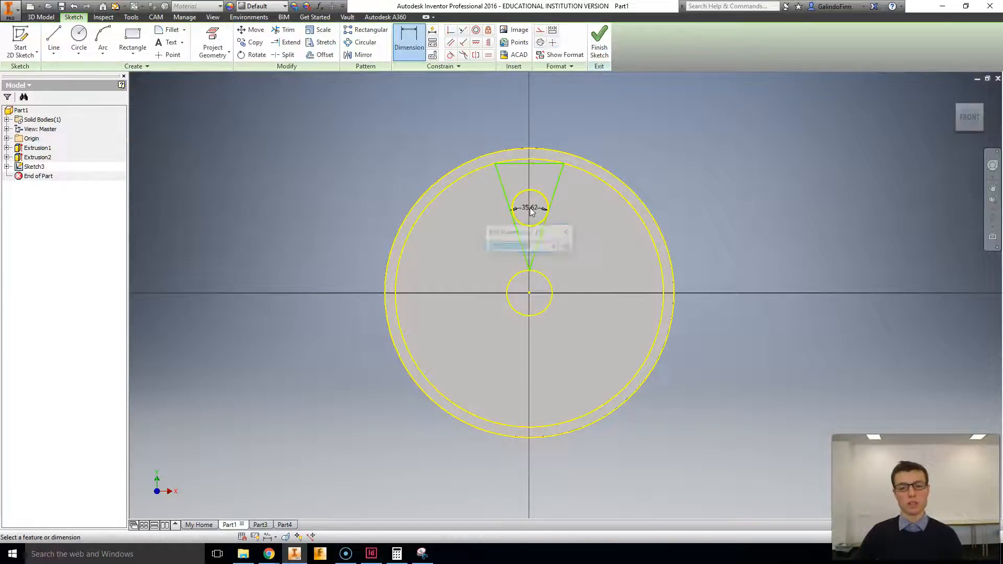
{"action": "key", "text": "Return"}
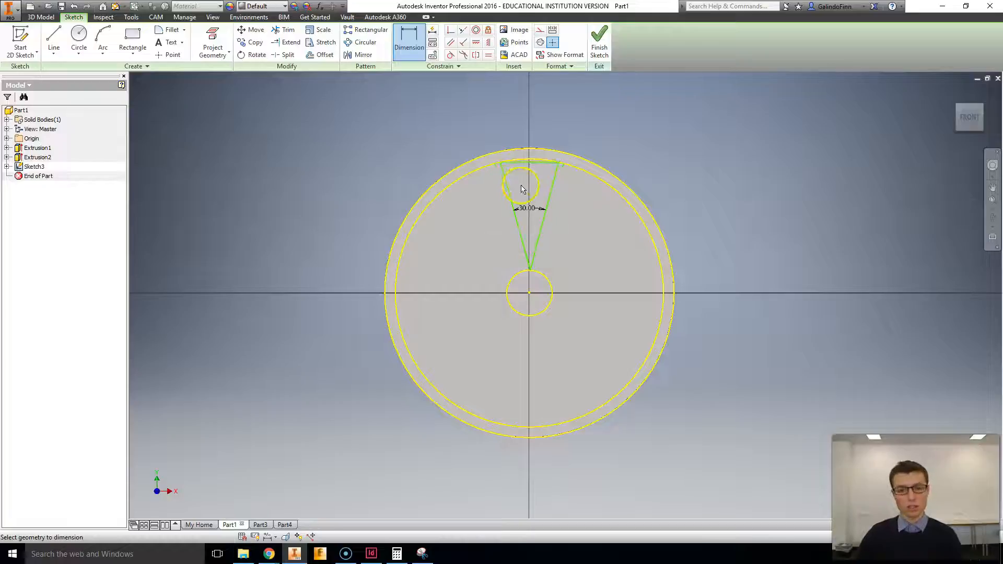
{"action": "right_click", "coordinate": [653, 151]}
{"action": "left_click", "coordinate": [673, 155]}
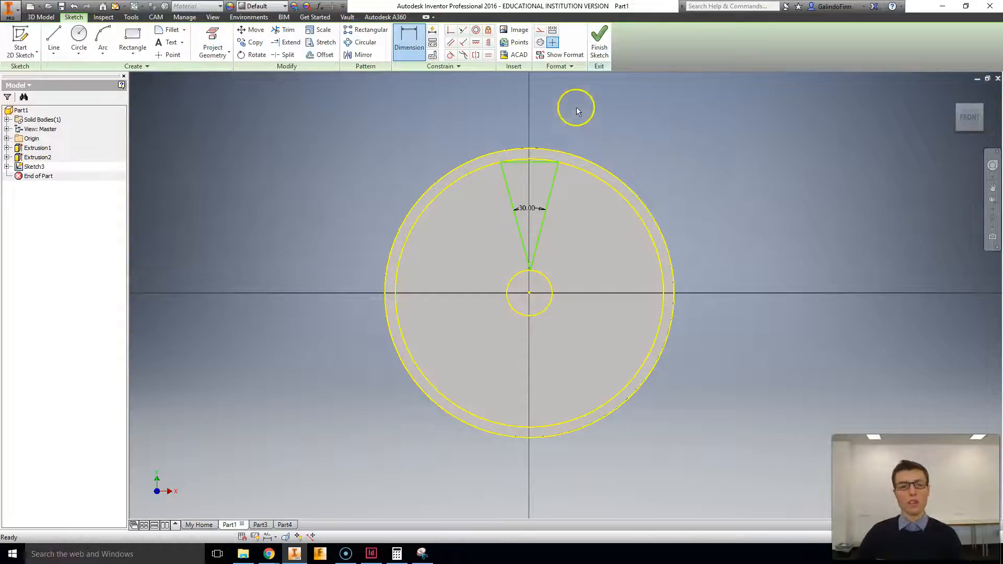
Step: Circular-pattern the triangle's three sides about the disc's centre point, with 10 instances over 360 degrees
{"action": "left_click", "coordinate": [360, 42]}
{"action": "left_click", "coordinate": [507, 190]}
{"action": "left_click", "coordinate": [520, 164]}
{"action": "left_click", "coordinate": [545, 205]}
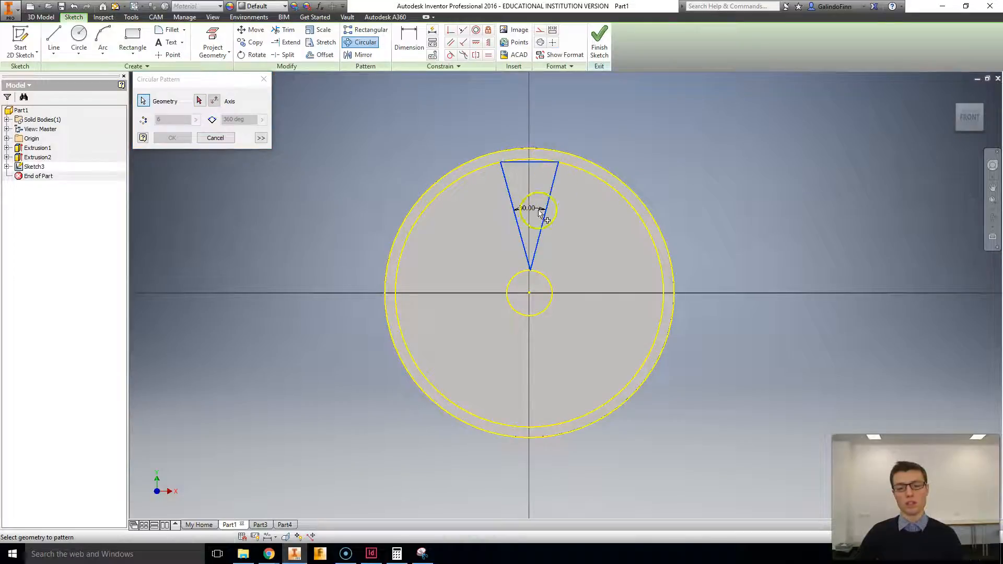
{"action": "left_click", "coordinate": [211, 101]}
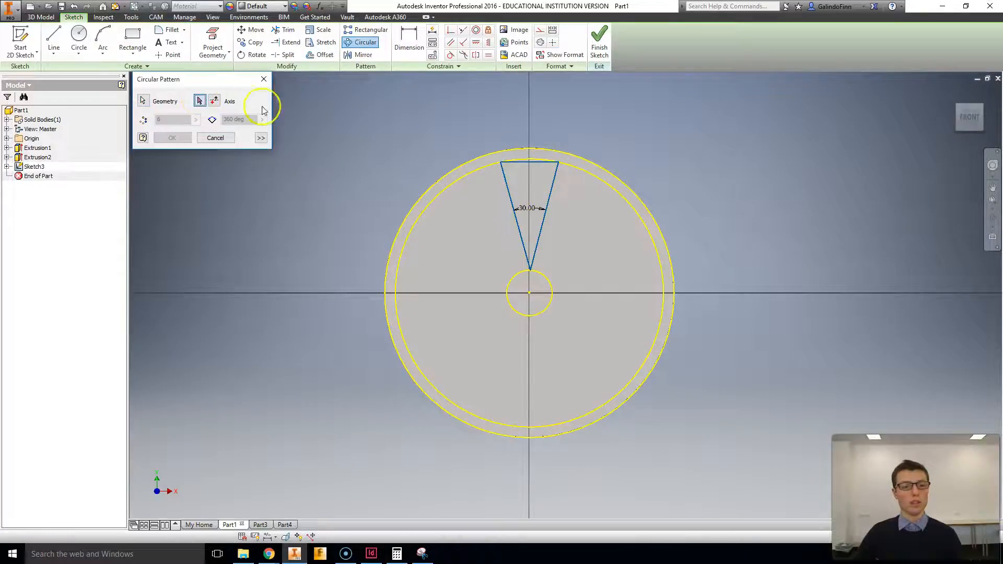
{"action": "left_click", "coordinate": [529, 293]}
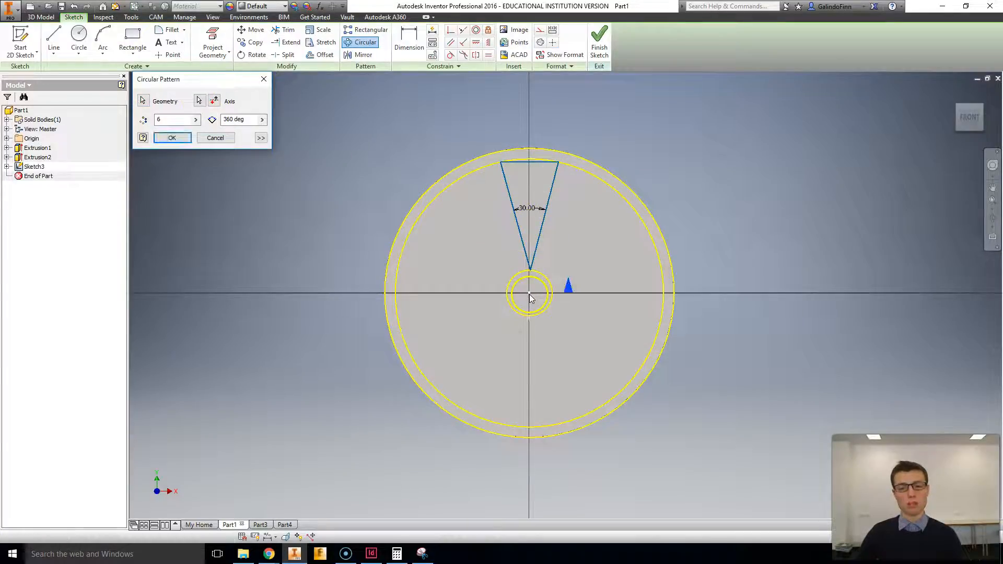
{"action": "double_click", "coordinate": [165, 120]}
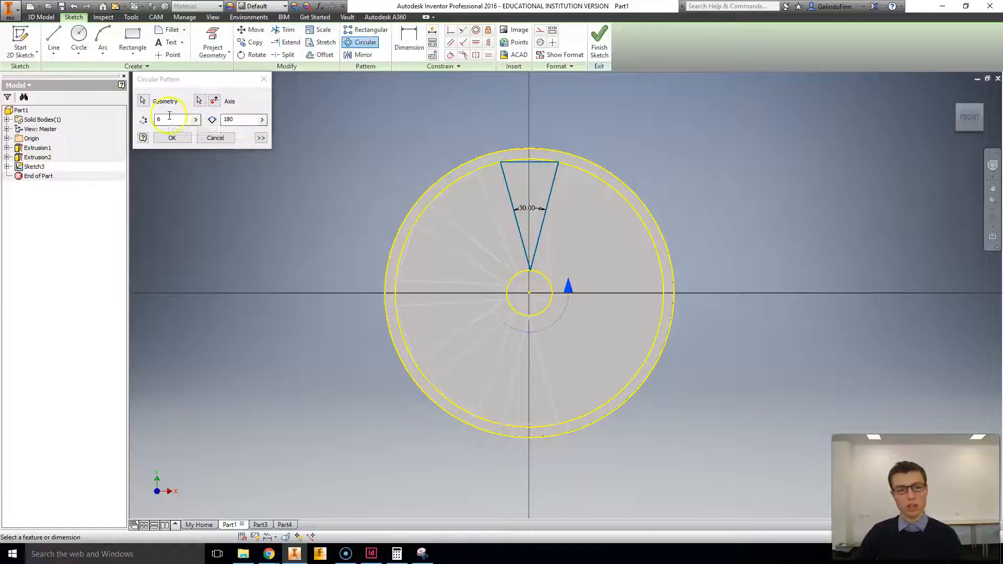
{"action": "double_click", "coordinate": [223, 120]}
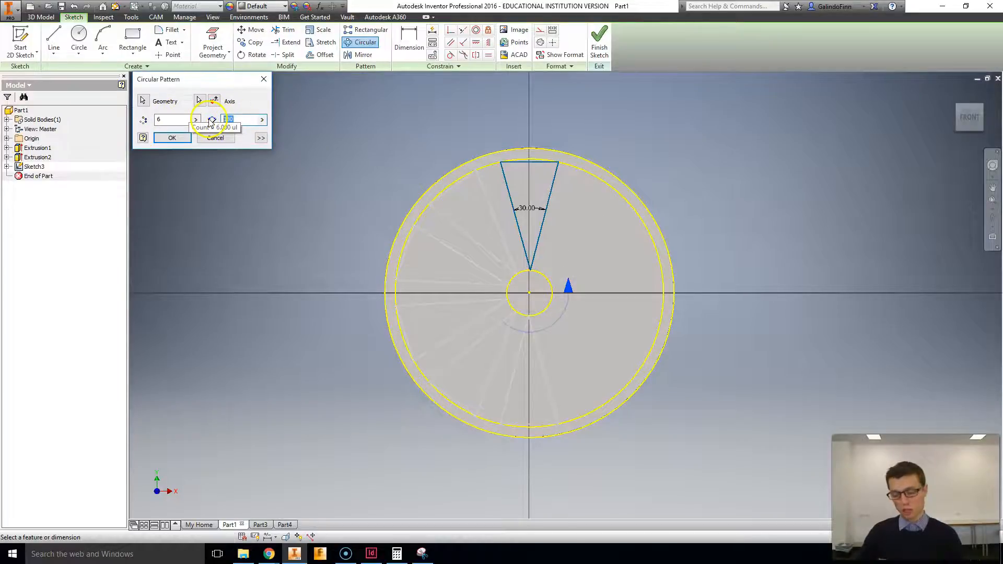
{"action": "left_click", "coordinate": [177, 121]}
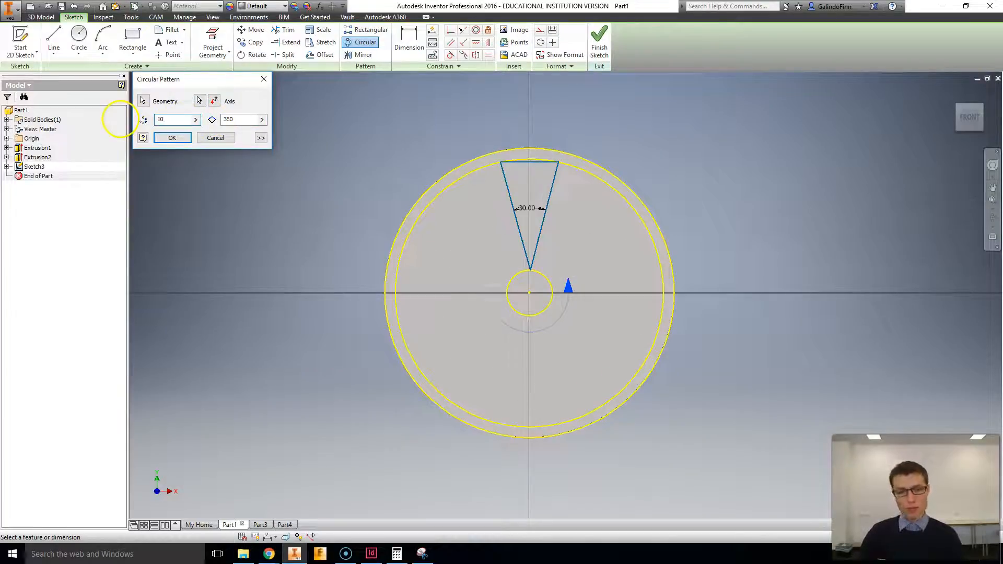
{"action": "left_click", "coordinate": [173, 138]}
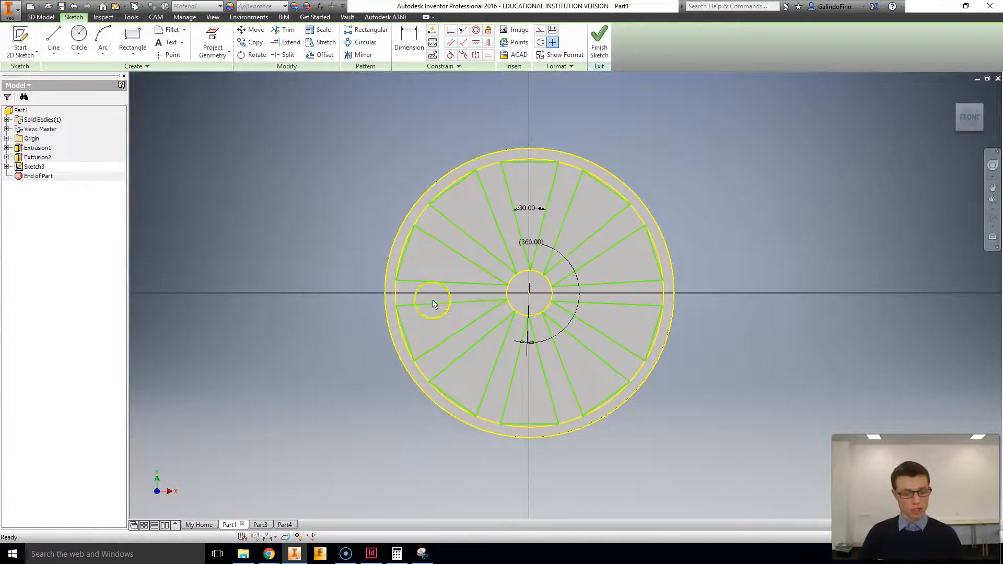
{"action": "middle_click_drag", "start_coordinate": [575, 396], "coordinate": [314, 107], "text": "shift"}
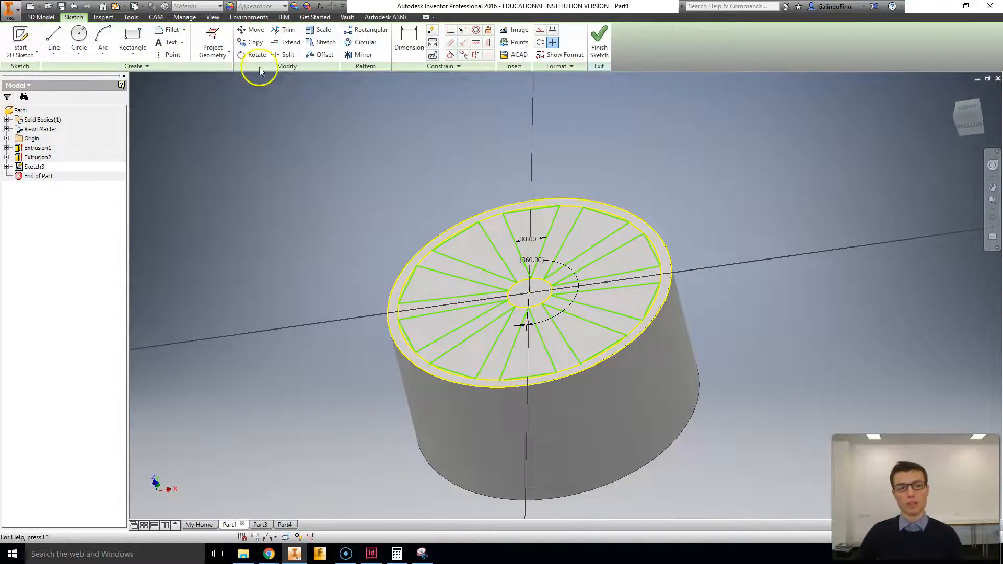
{"action": "left_click", "coordinate": [40, 17]}
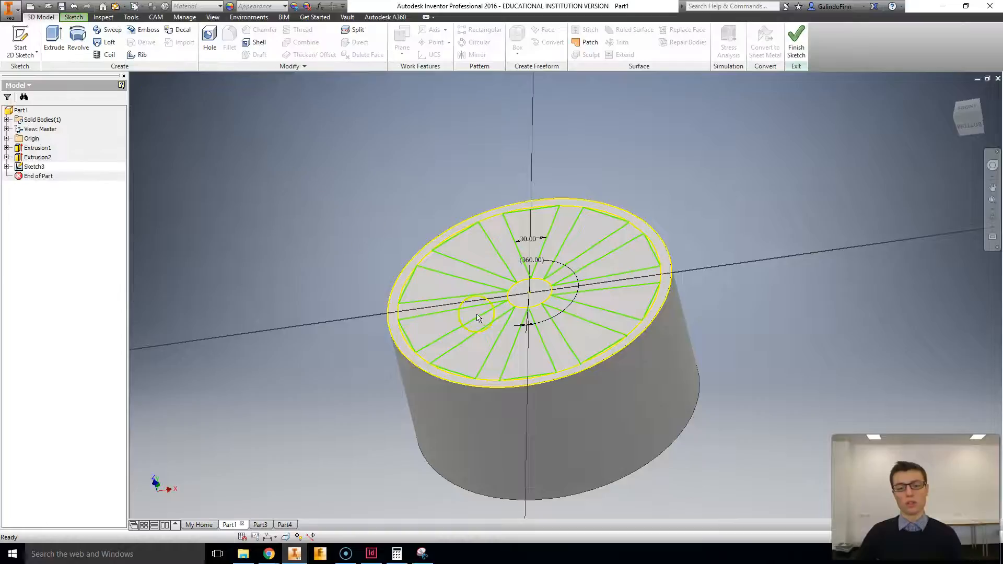
{"action": "middle_click_drag", "start_coordinate": [433, 335], "coordinate": [548, 311], "text": "shift"}
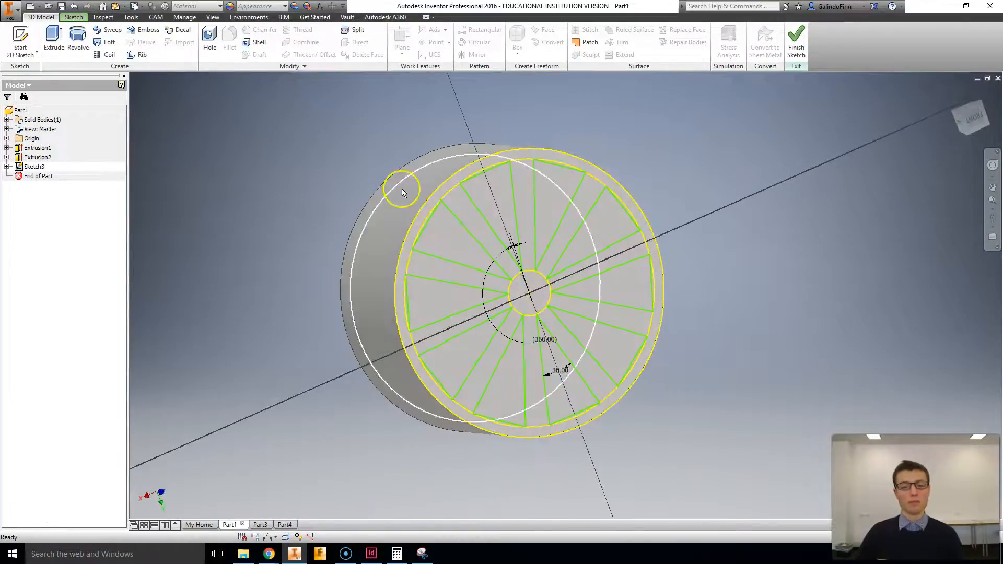
Step: Switch to Part3 and finish Sketch4 containing the rounded square
{"action": "left_click", "coordinate": [285, 525]}
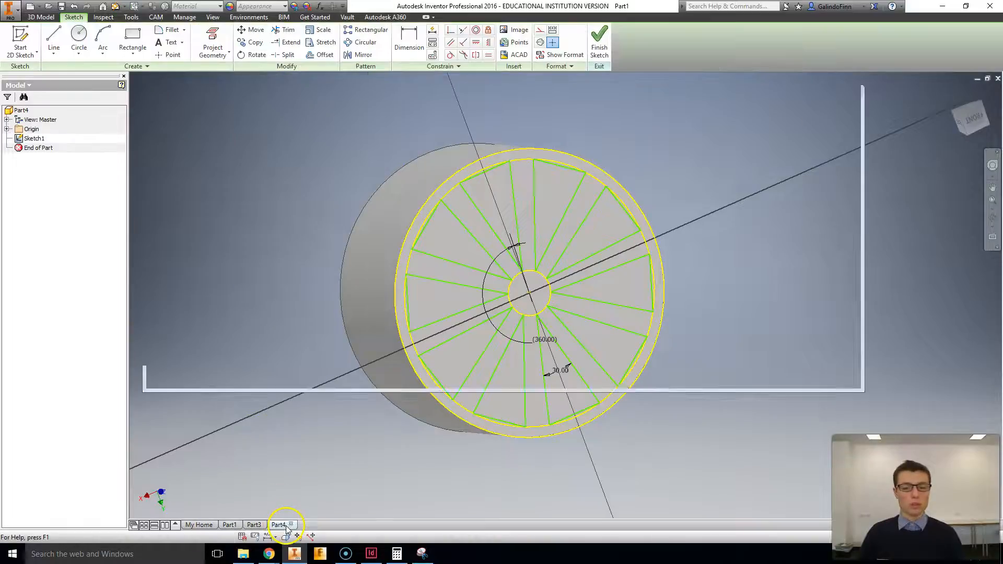
{"action": "left_click", "coordinate": [254, 525]}
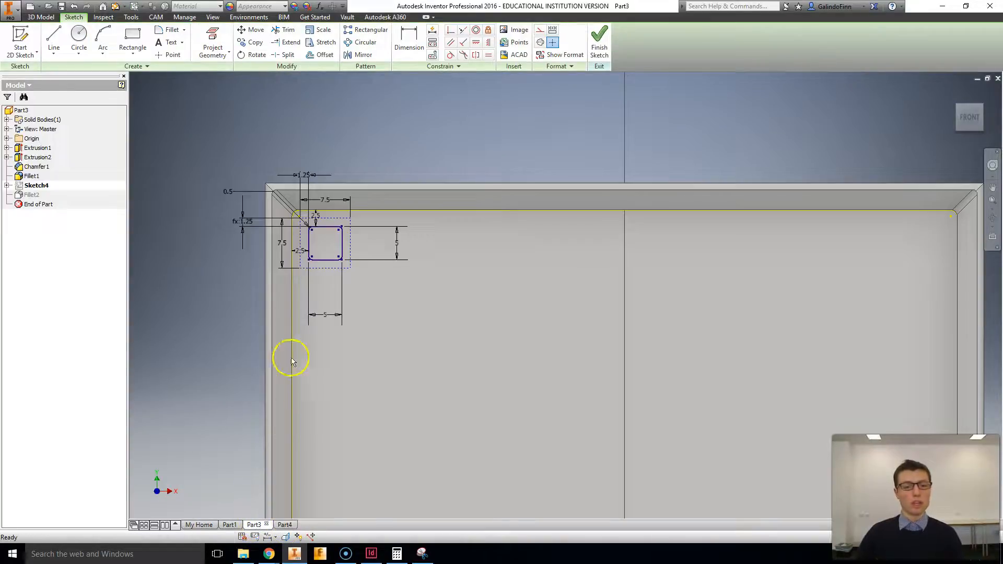
{"action": "left_click", "coordinate": [42, 17]}
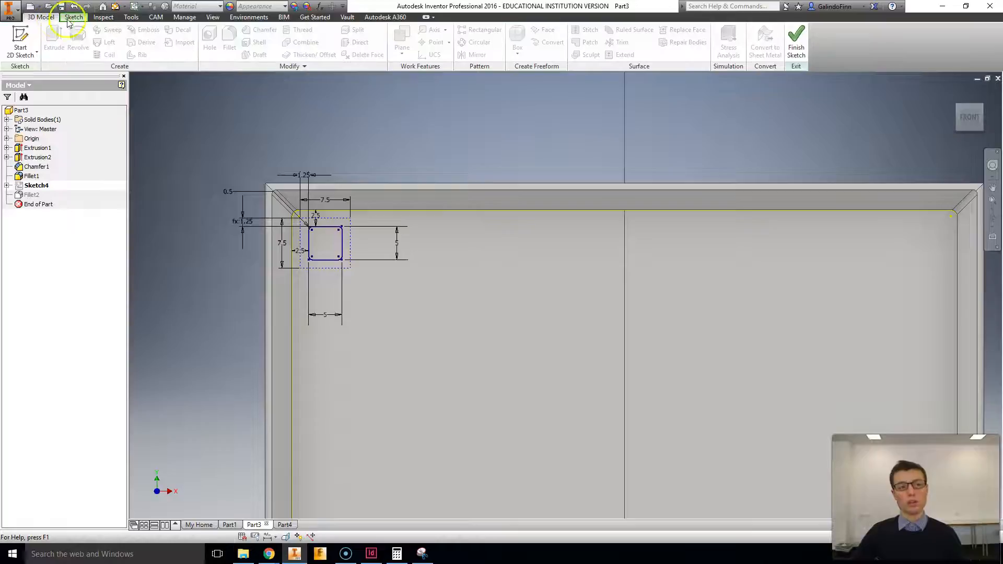
{"action": "left_click", "coordinate": [73, 17]}
{"action": "left_click", "coordinate": [598, 41]}
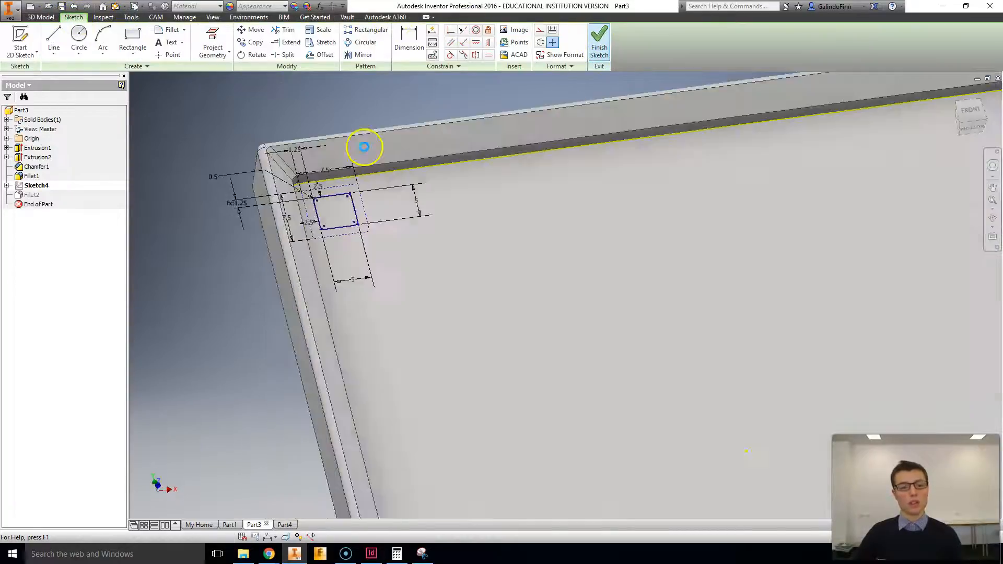
Step: Extrude the rounded square as a cut 0.5 mm deep into the tray floor
{"action": "left_click", "coordinate": [53, 37]}
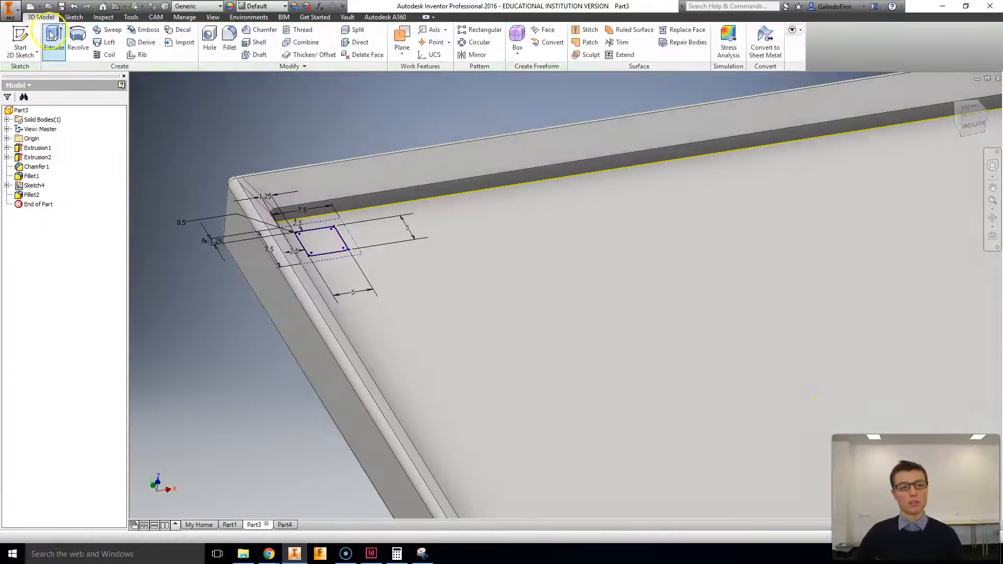
{"action": "left_click", "coordinate": [335, 250]}
{"action": "middle_click_drag", "start_coordinate": [499, 240], "coordinate": [593, 244]}
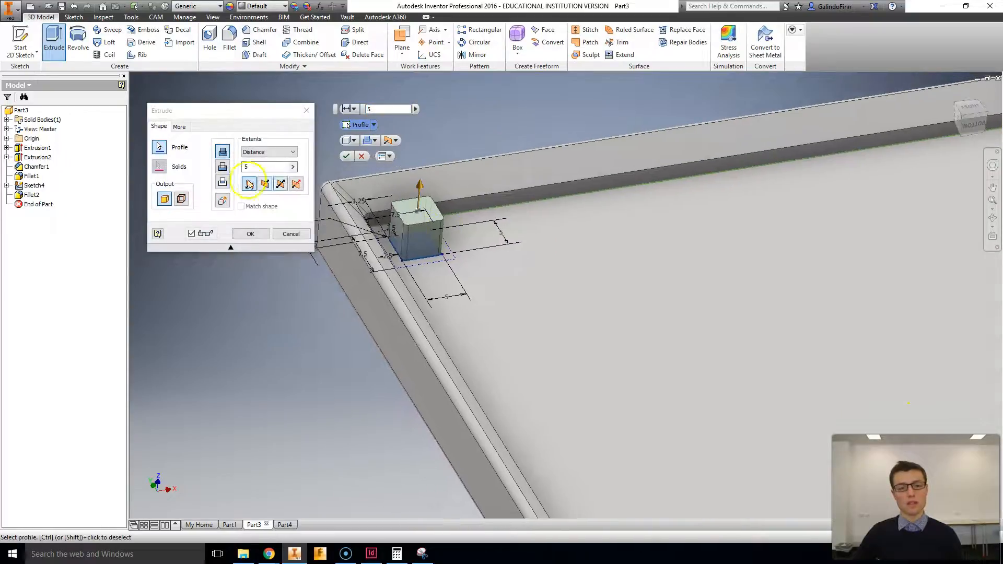
{"action": "left_click", "coordinate": [222, 166]}
{"action": "double_click", "coordinate": [249, 168]}
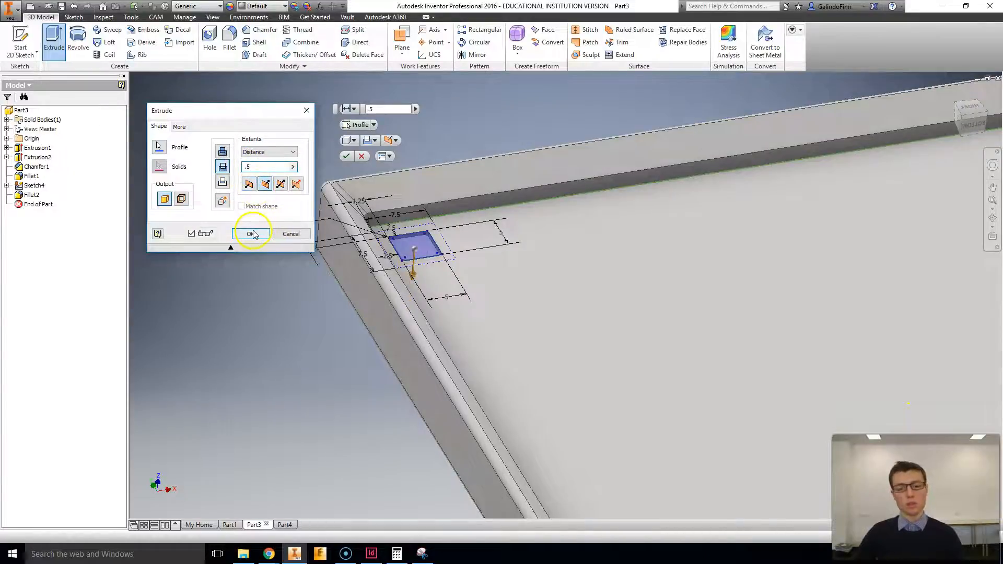
{"action": "left_click", "coordinate": [251, 234]}
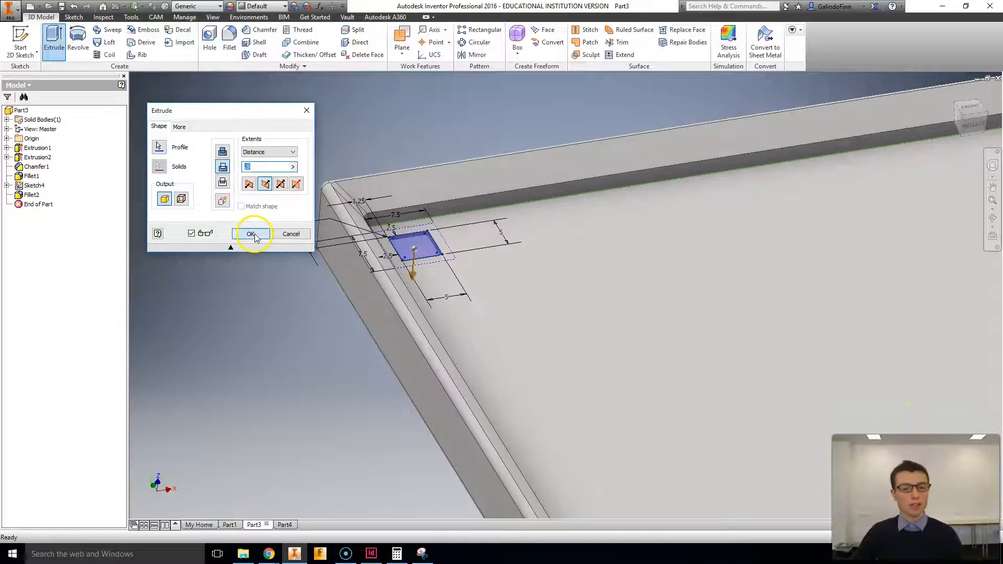
Step: Set up a rectangular feature pattern of the square pocket along the tray floor's back edge, pointing inward, with 13 instances spaced 7.5 mm apart
{"action": "left_click", "coordinate": [479, 33]}
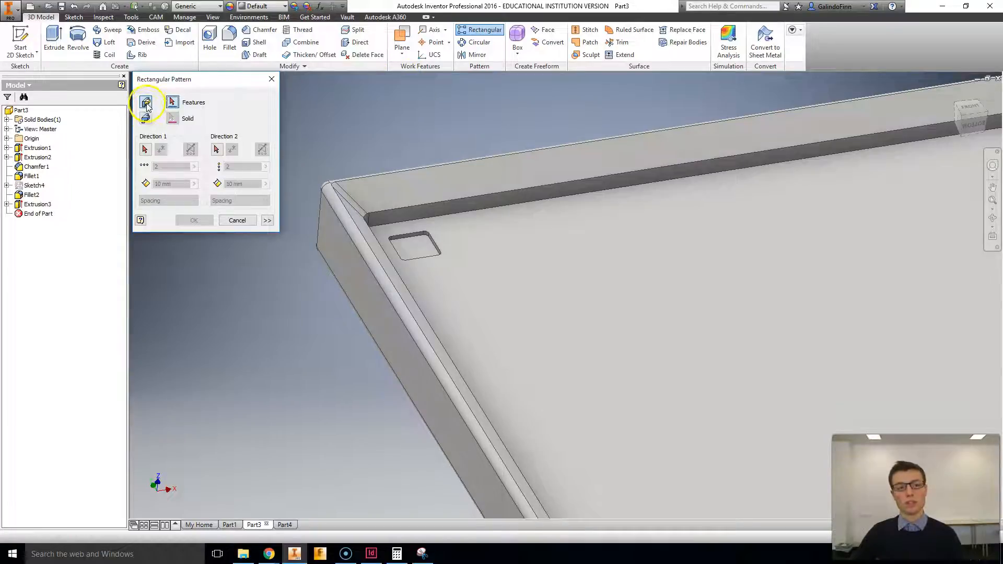
{"action": "left_click", "coordinate": [409, 240]}
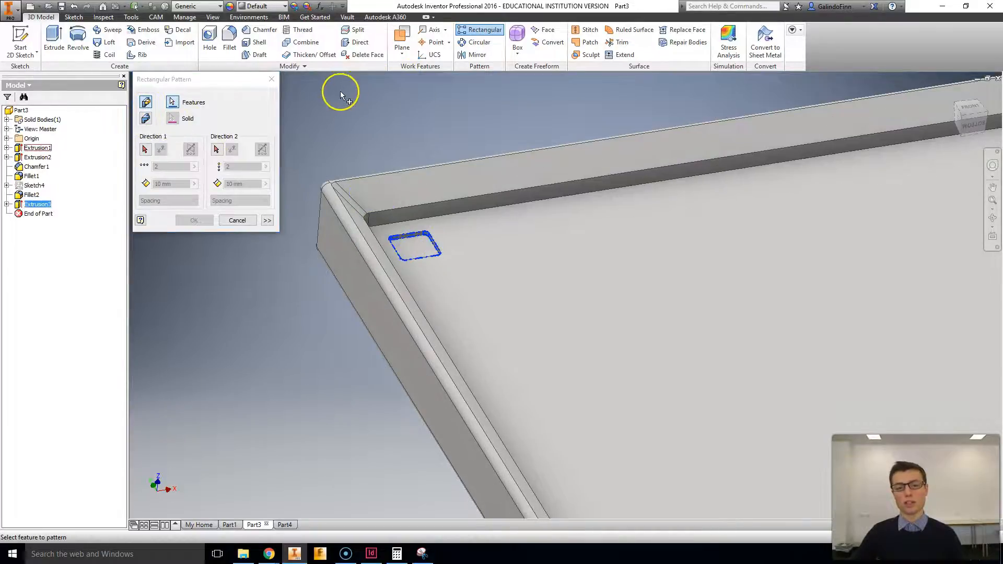
{"action": "scroll", "coordinate": [470, 211], "scroll_direction": "up", "scroll_amount": 2}
{"action": "left_click", "coordinate": [145, 150]}
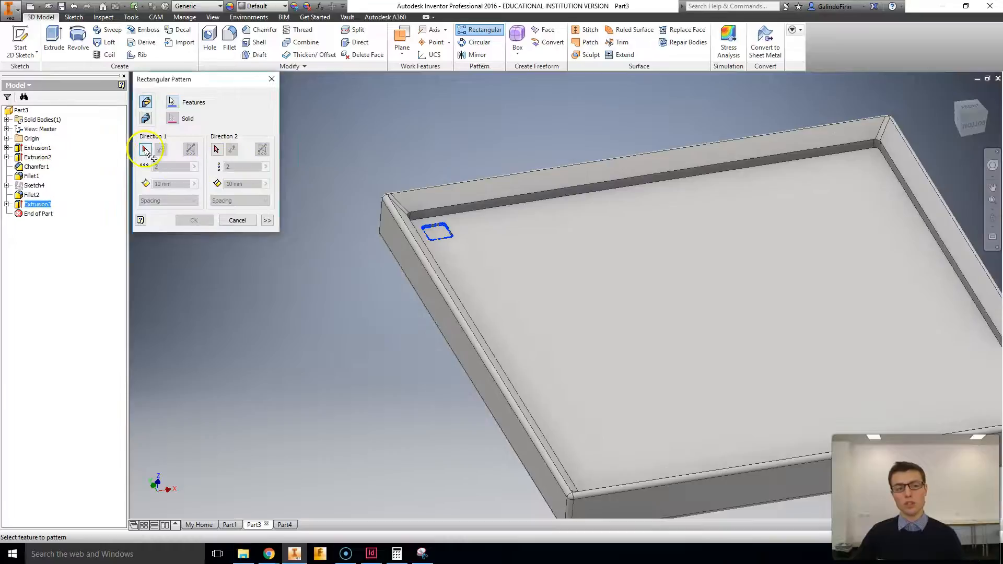
{"action": "left_click", "coordinate": [424, 219]}
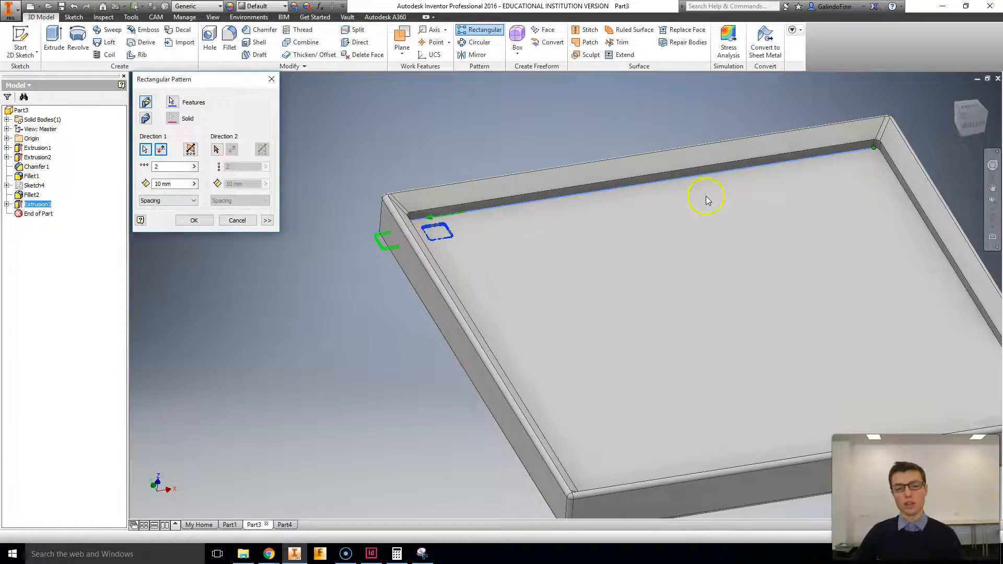
{"action": "left_click", "coordinate": [161, 150]}
{"action": "double_click", "coordinate": [173, 167]}
{"action": "type", "text": "13"}
{"action": "left_click_drag", "start_coordinate": [181, 183], "coordinate": [123, 186]}
{"action": "type", "text": "7.5"}
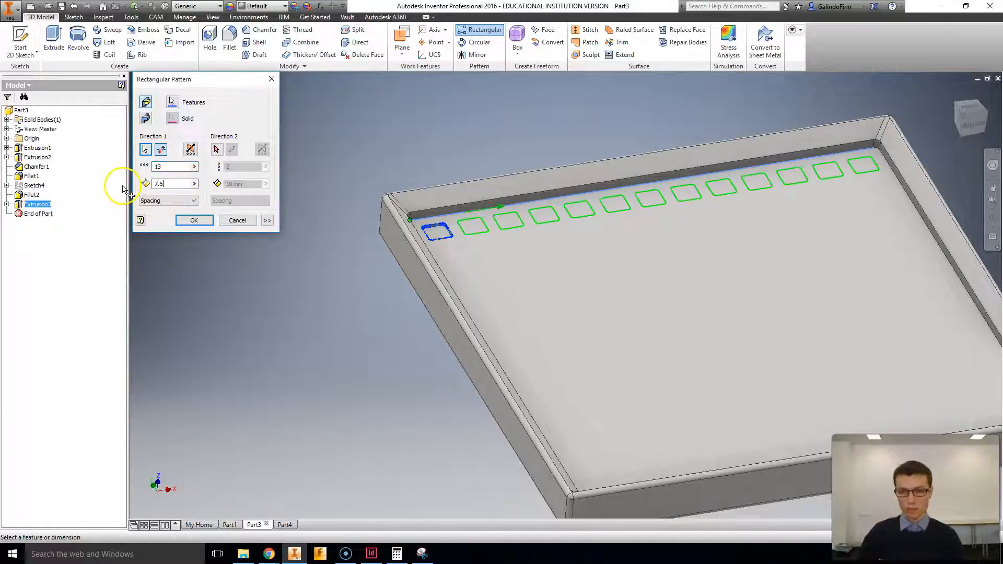
Step: Add the floor's adjacent side edge as second direction, pointing inward, with 13 instances spaced 7.5 mm apart, and create the pattern
{"action": "left_click", "coordinate": [216, 149]}
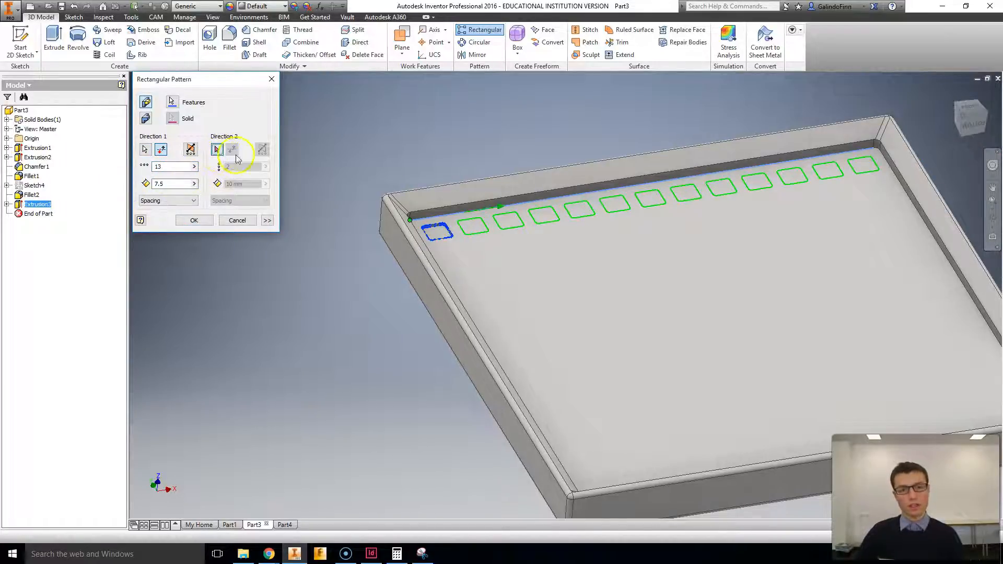
{"action": "left_click", "coordinate": [437, 264]}
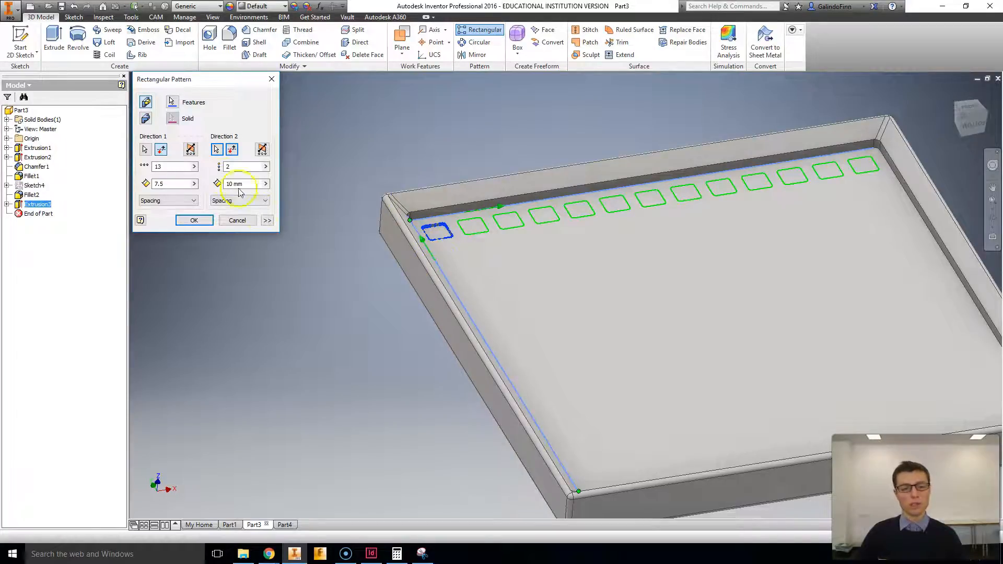
{"action": "double_click", "coordinate": [235, 166]}
{"action": "type", "text": "13"}
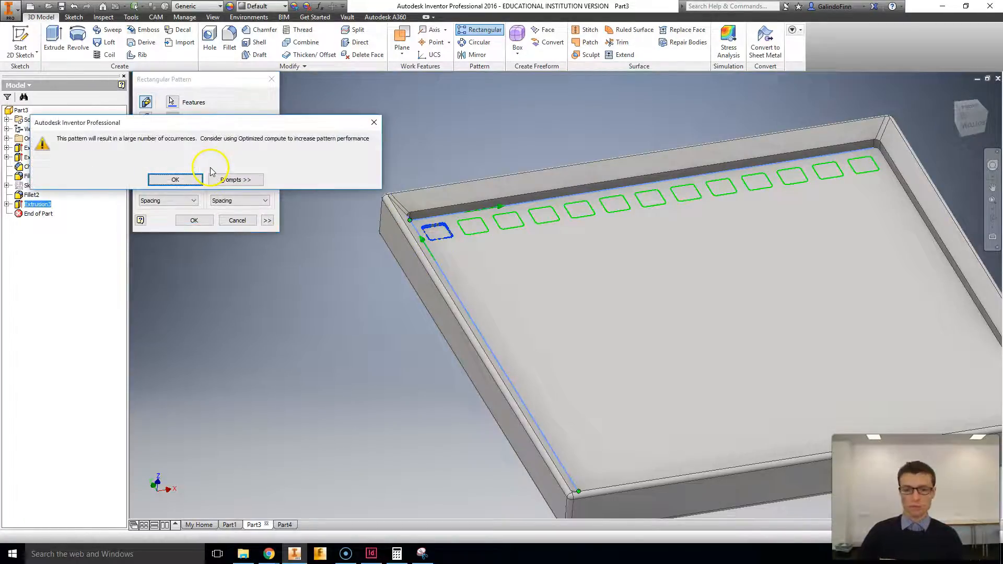
{"action": "left_click", "coordinate": [201, 179]}
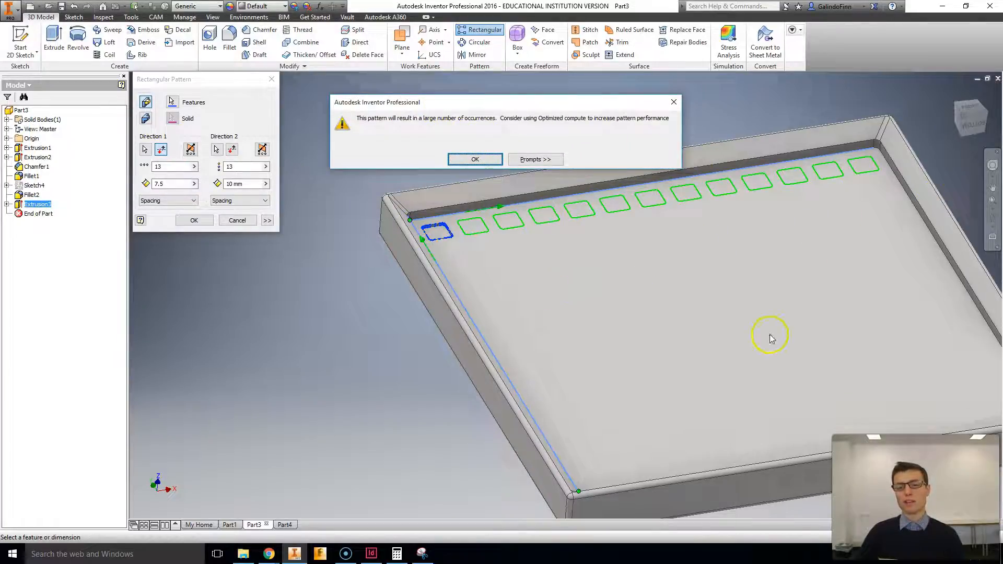
{"action": "left_click", "coordinate": [475, 159]}
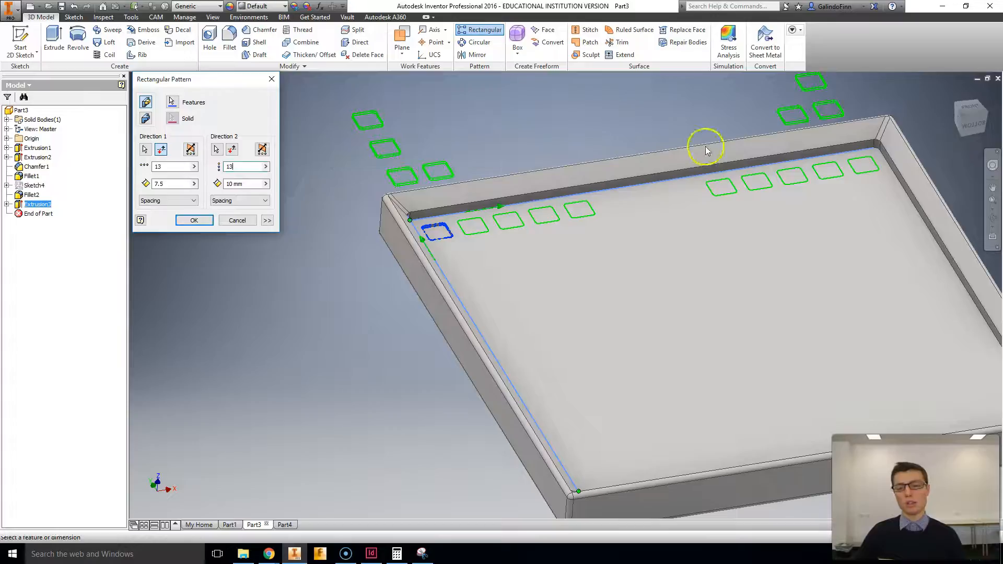
{"action": "key", "text": "Tab"}
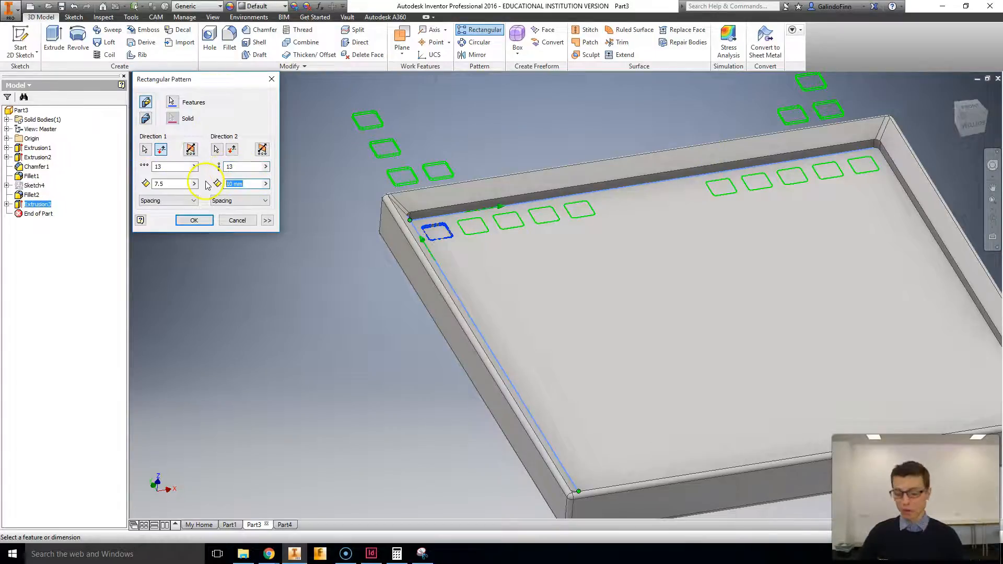
{"action": "type", "text": "7.5"}
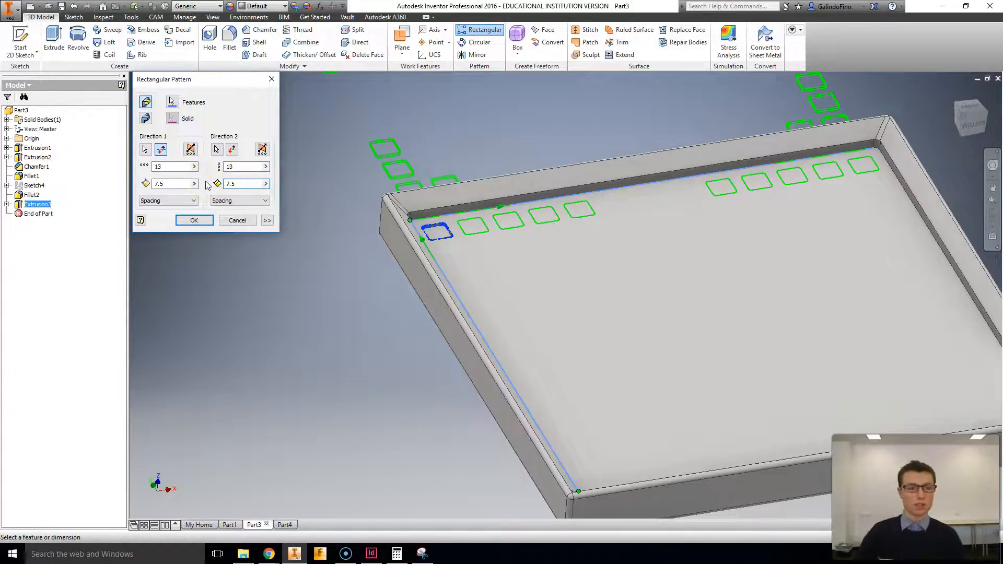
{"action": "left_click", "coordinate": [232, 150]}
{"action": "middle_click_drag", "start_coordinate": [665, 311], "coordinate": [701, 161], "text": "shift"}
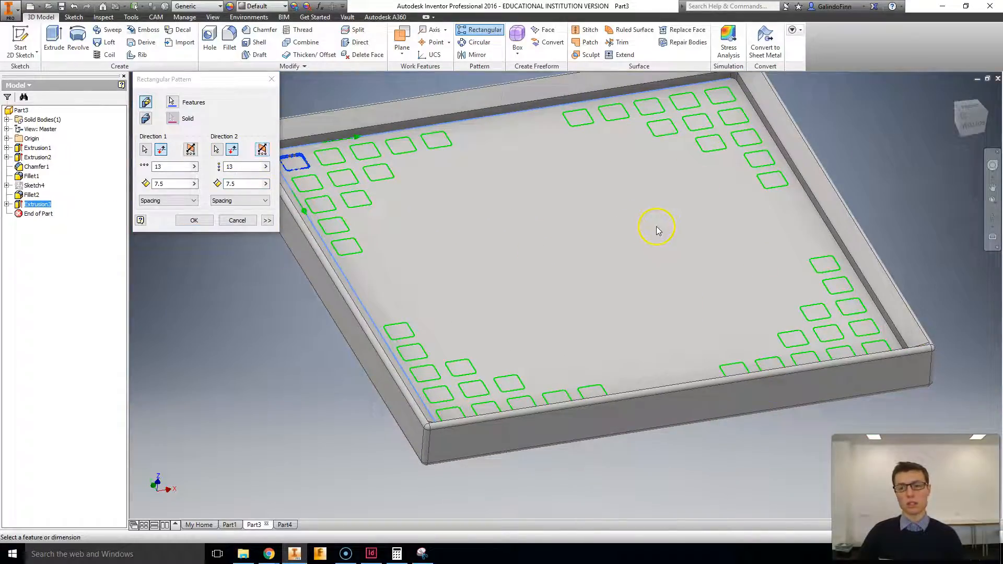
{"action": "left_click", "coordinate": [194, 220]}
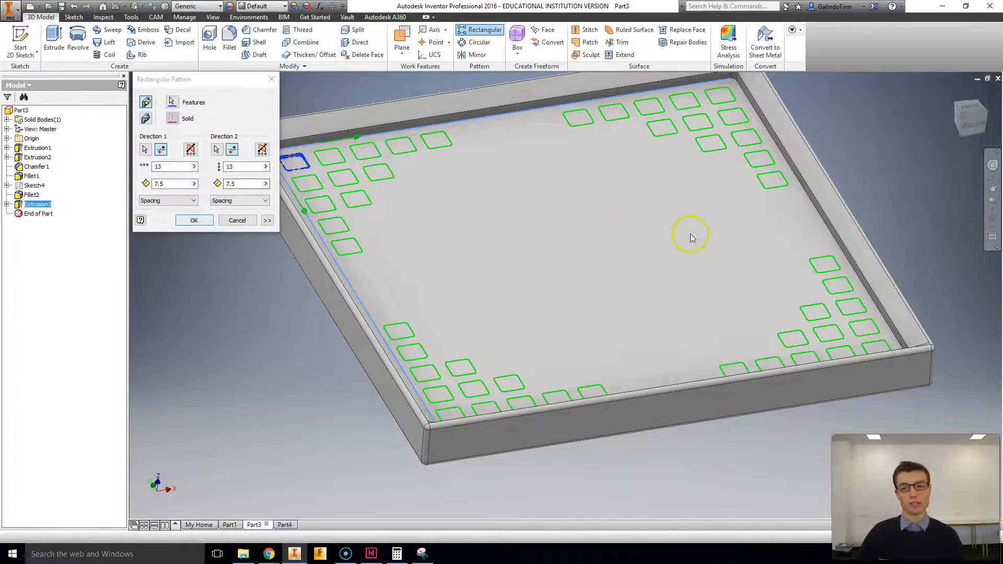
{"action": "left_click", "coordinate": [194, 220]}
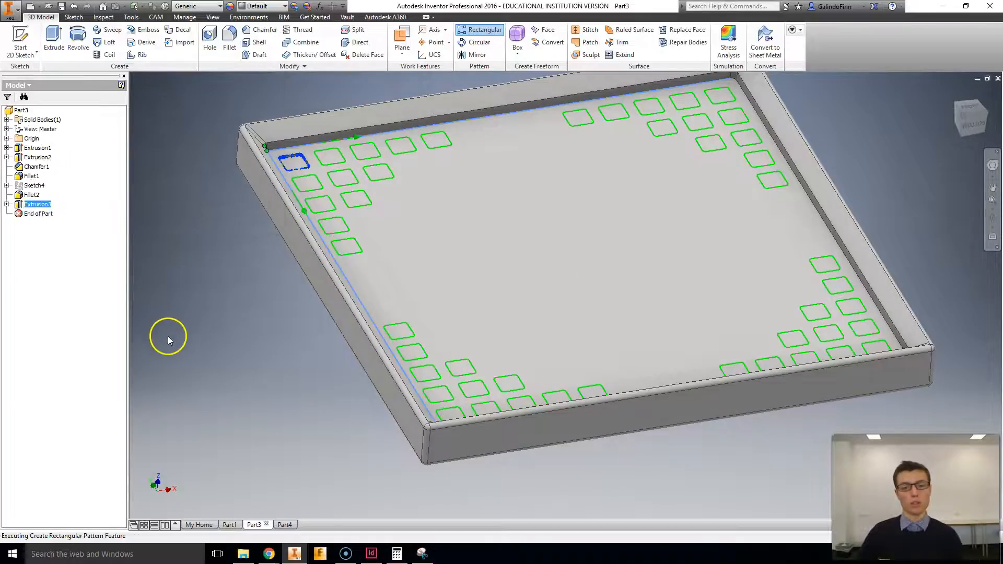
{"action": "middle_click_drag", "start_coordinate": [530, 225], "coordinate": [434, 211], "text": "shift"}
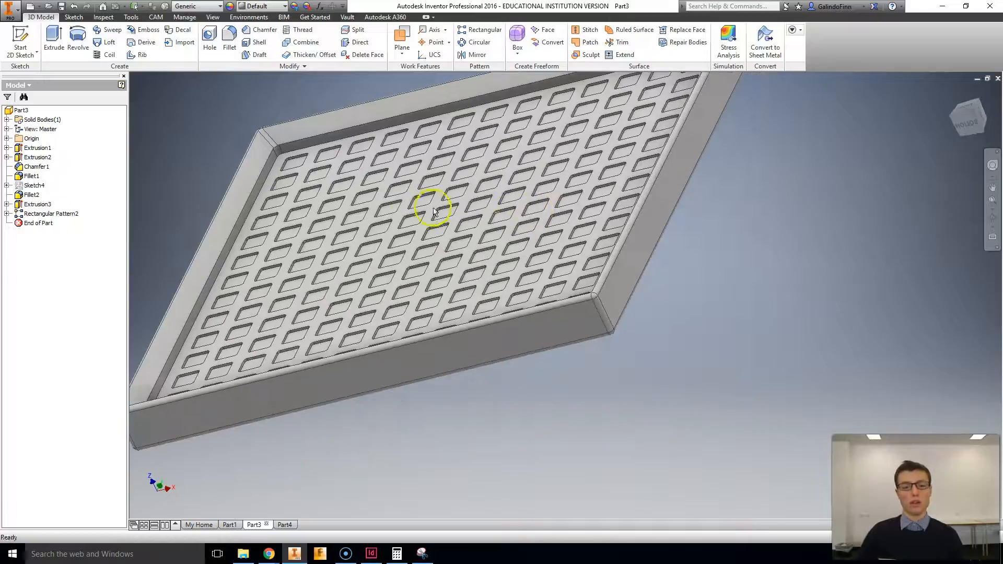